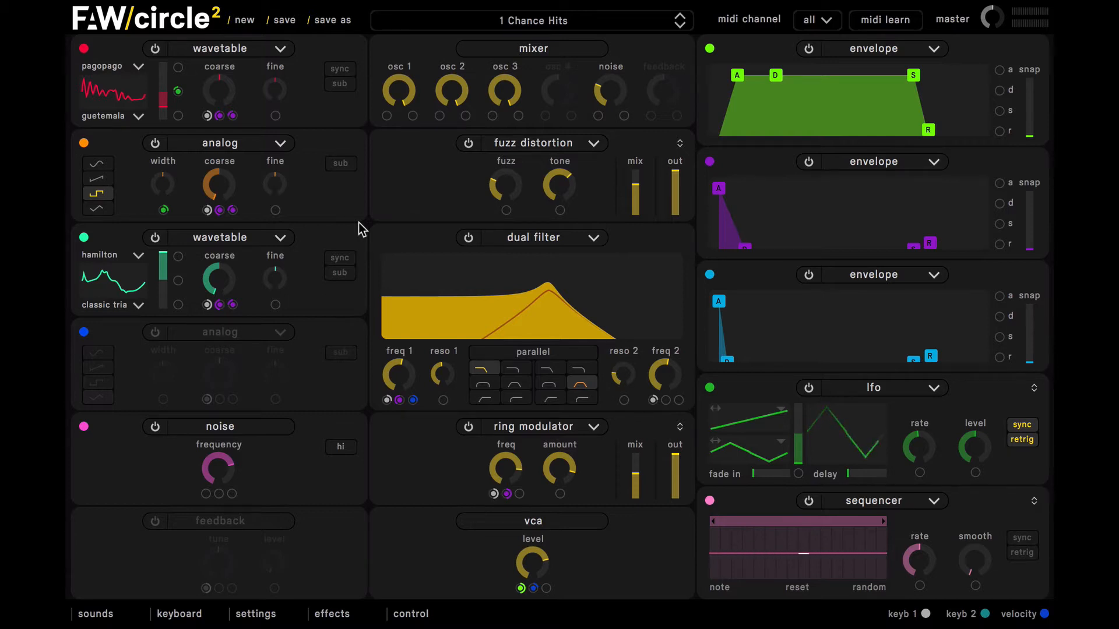
- Start a new patch with oscillator 1 set to analog and no keyboard modulation on its coarse pitch
click(246, 22)
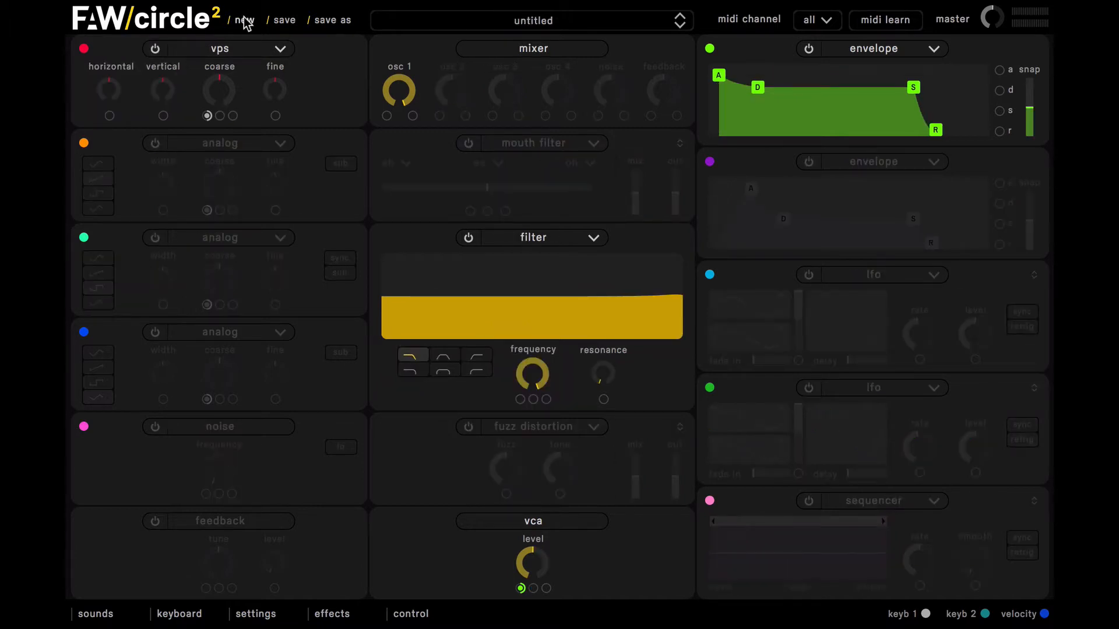
click(243, 48)
click(236, 68)
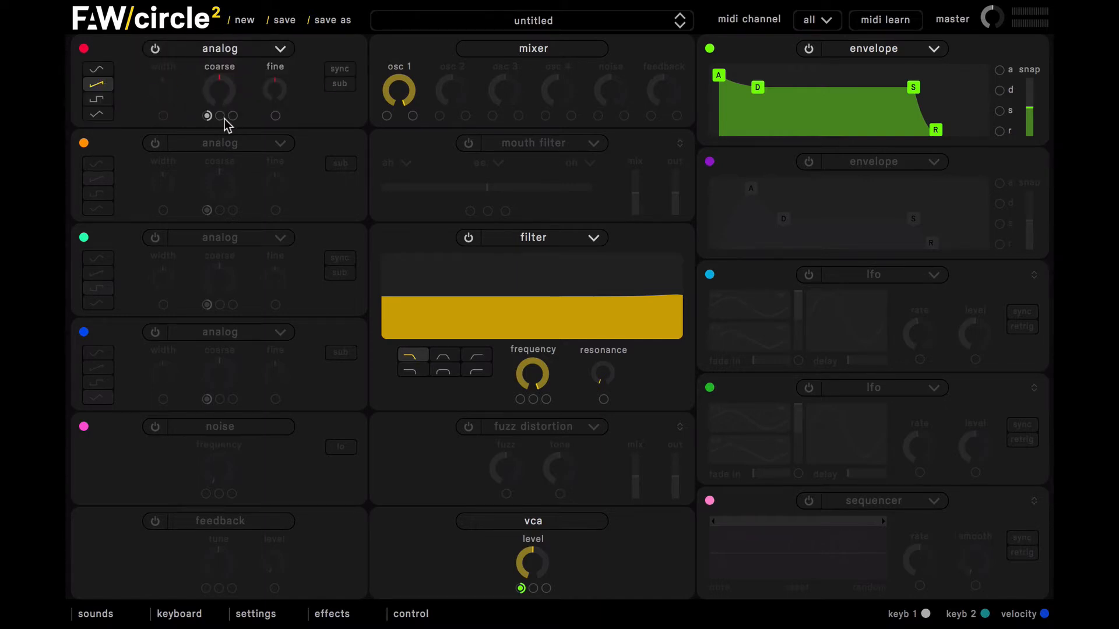
drag(208, 115, 187, 115)
- Enable the noise source with its frequency at maximum and the feedback module with its level raised slightly
click(155, 427)
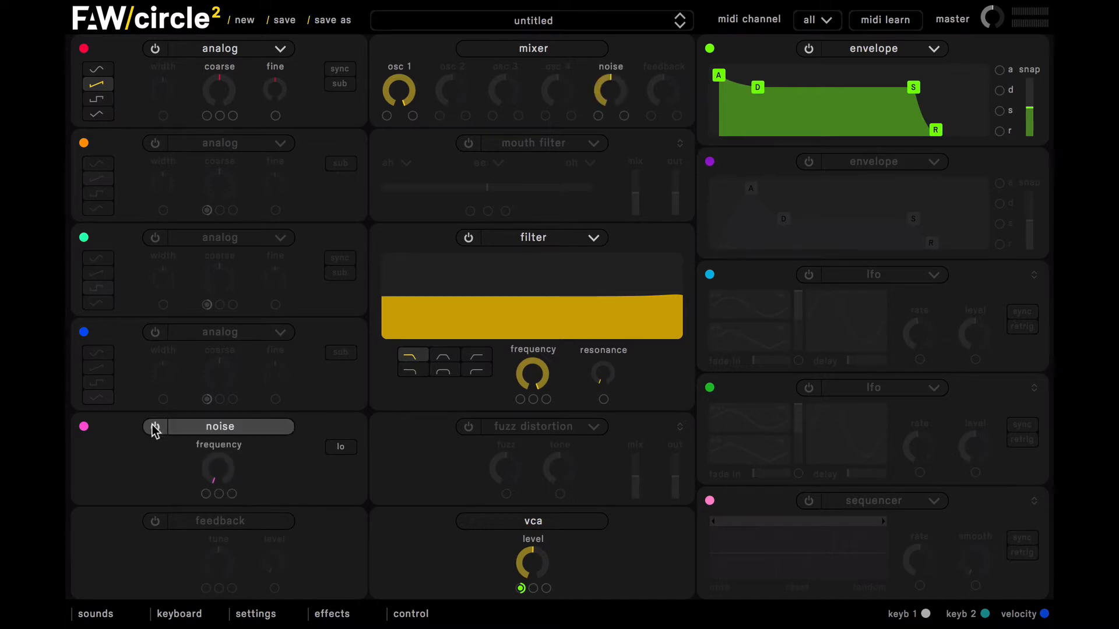
drag(207, 471, 226, 120)
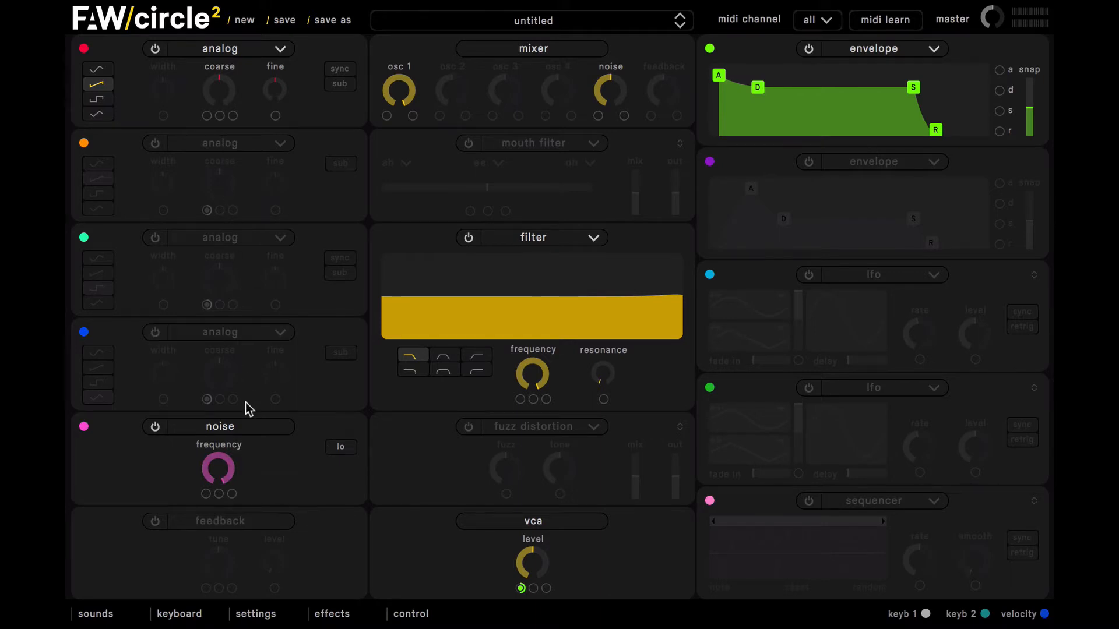
click(154, 521)
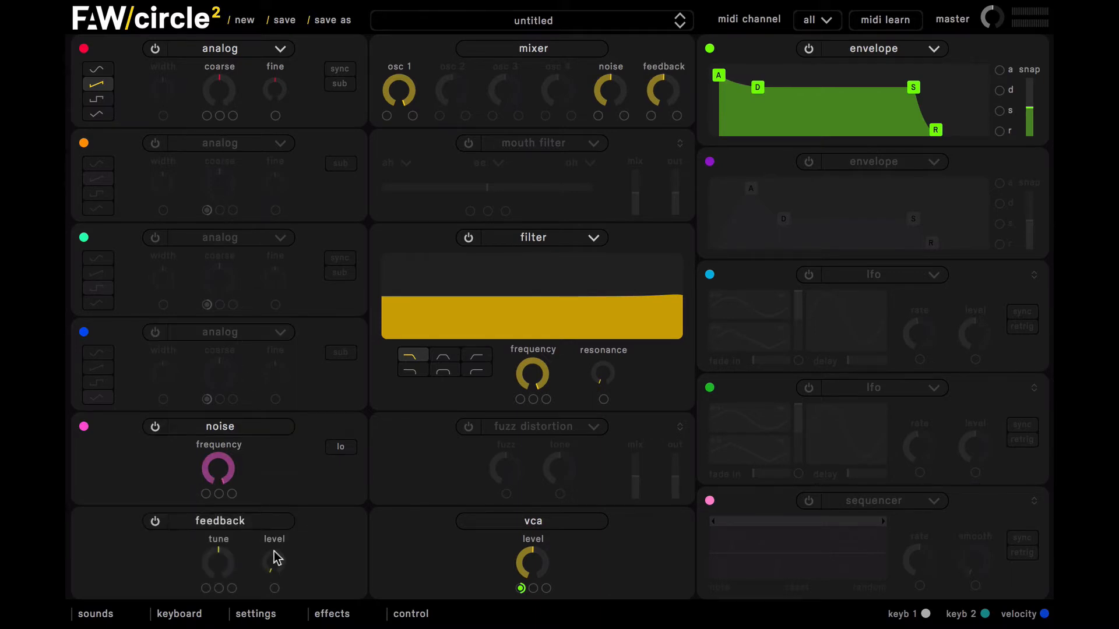
drag(274, 564, 270, 545)
- Switch the filter to the high-pass type and lower its cutoff frequency to the lower part of its range
click(478, 359)
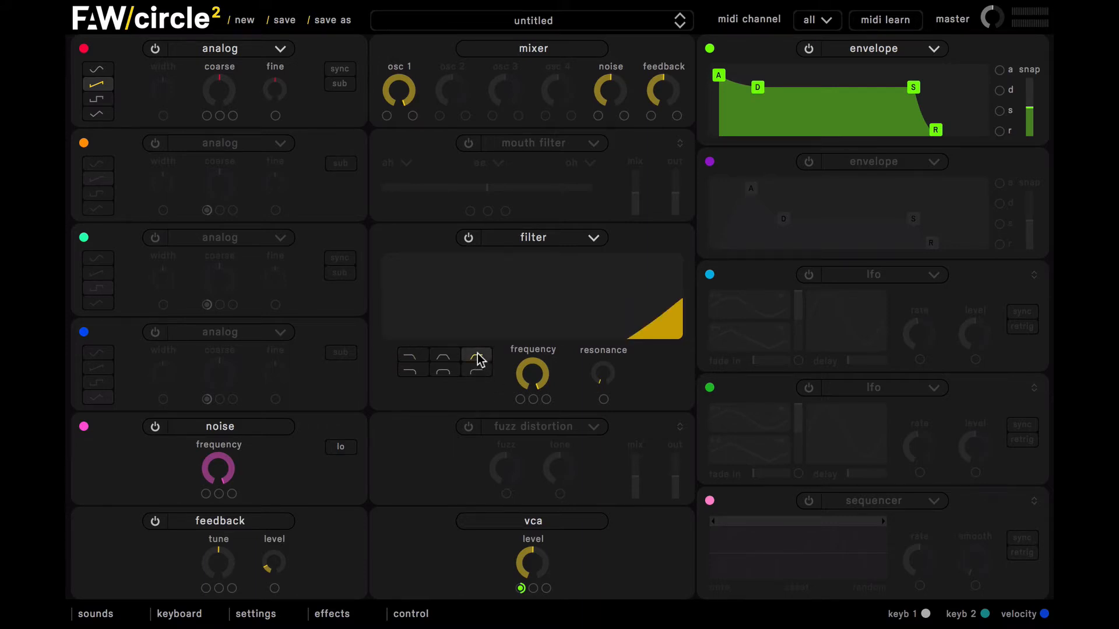
drag(520, 380, 639, 547)
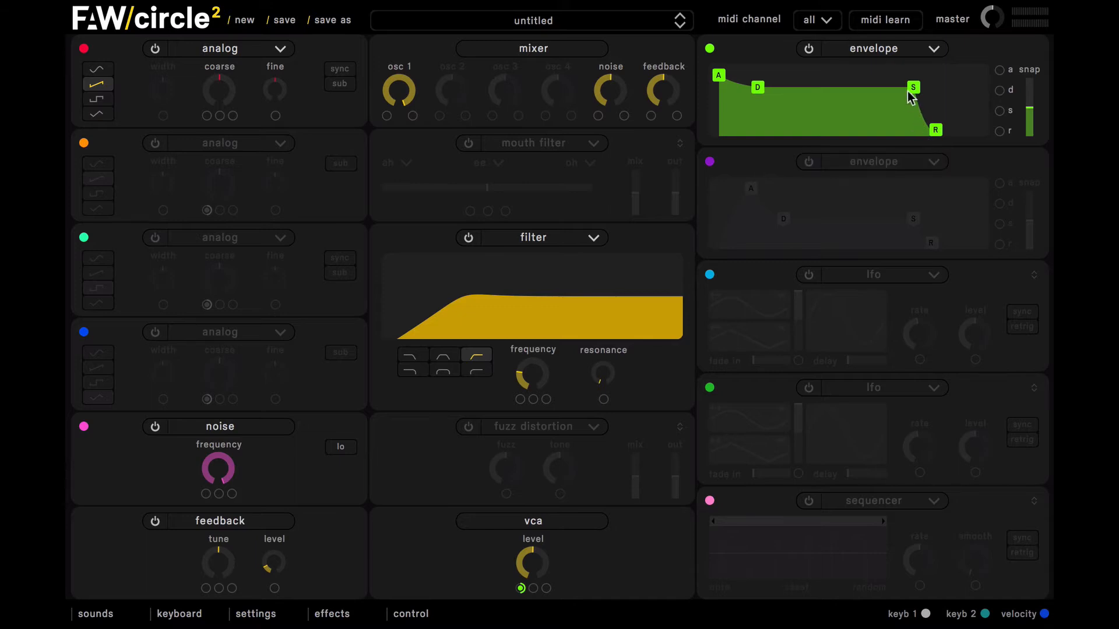
- Shape the green envelope with sustain at maximum and a longer, slow attack
drag(912, 92, 913, 75)
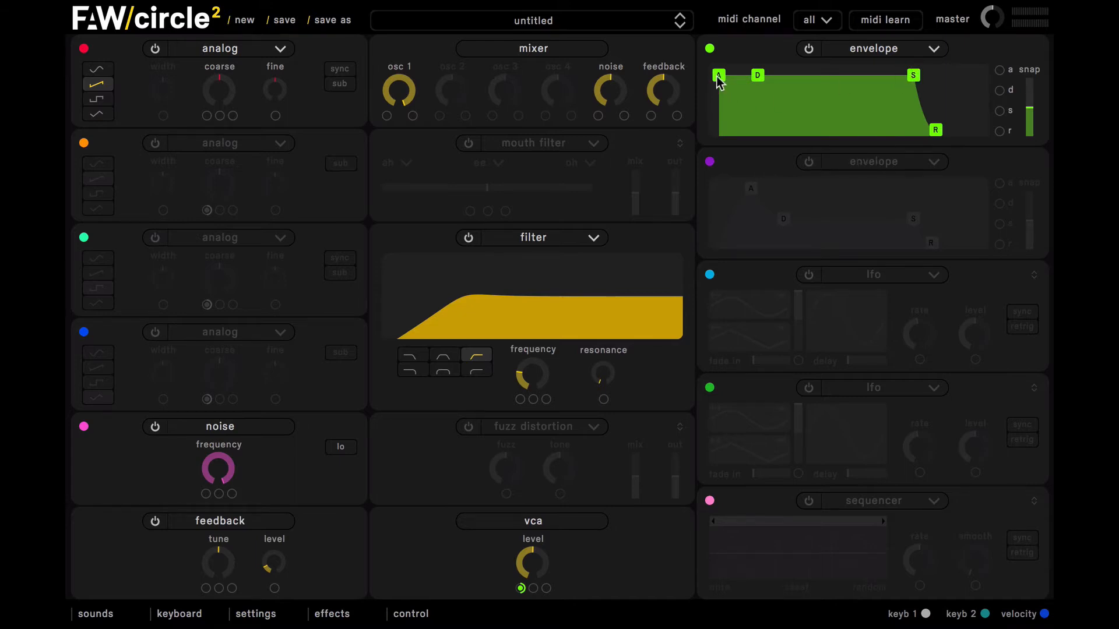
drag(716, 75, 780, 77)
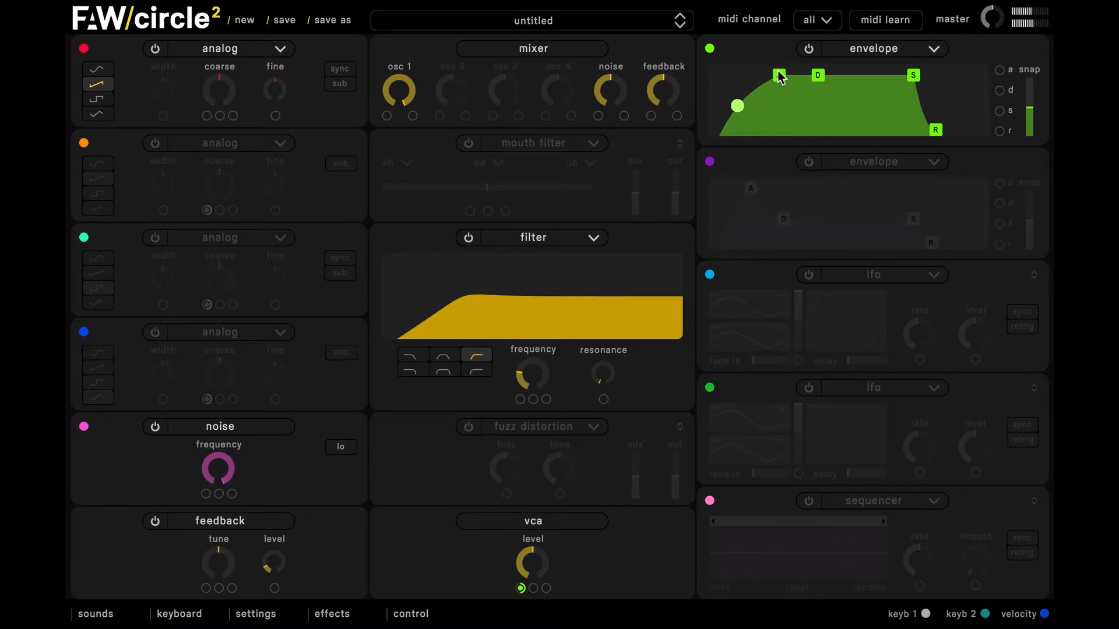
drag(779, 77, 774, 76)
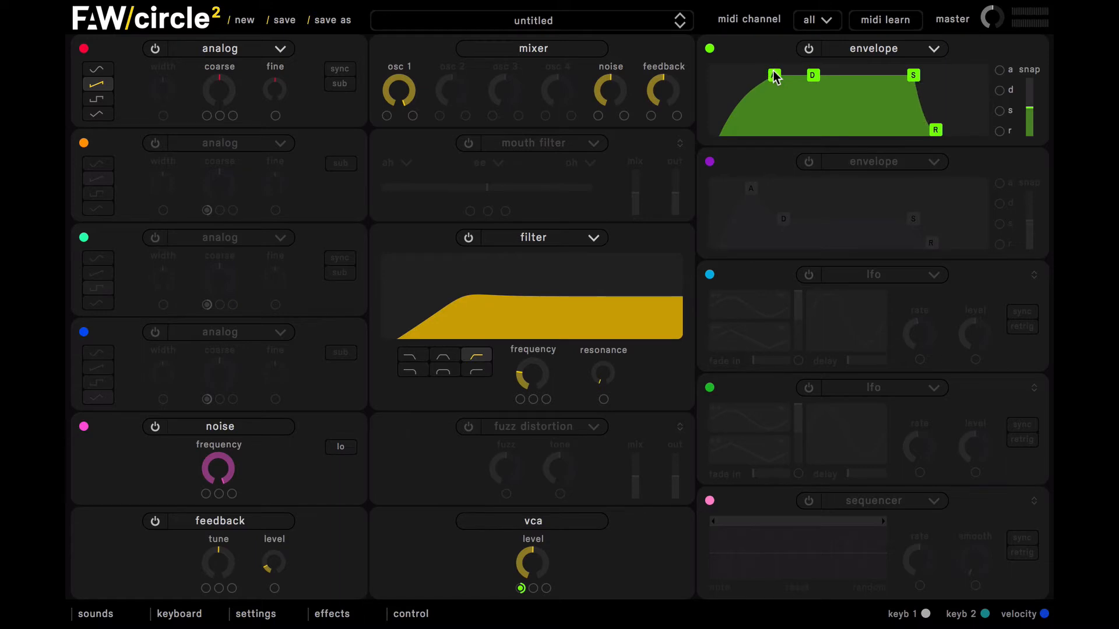
- Enable the purple envelope with a slow attack and full sustain, modulating oscillator 1's coarse pitch
click(808, 163)
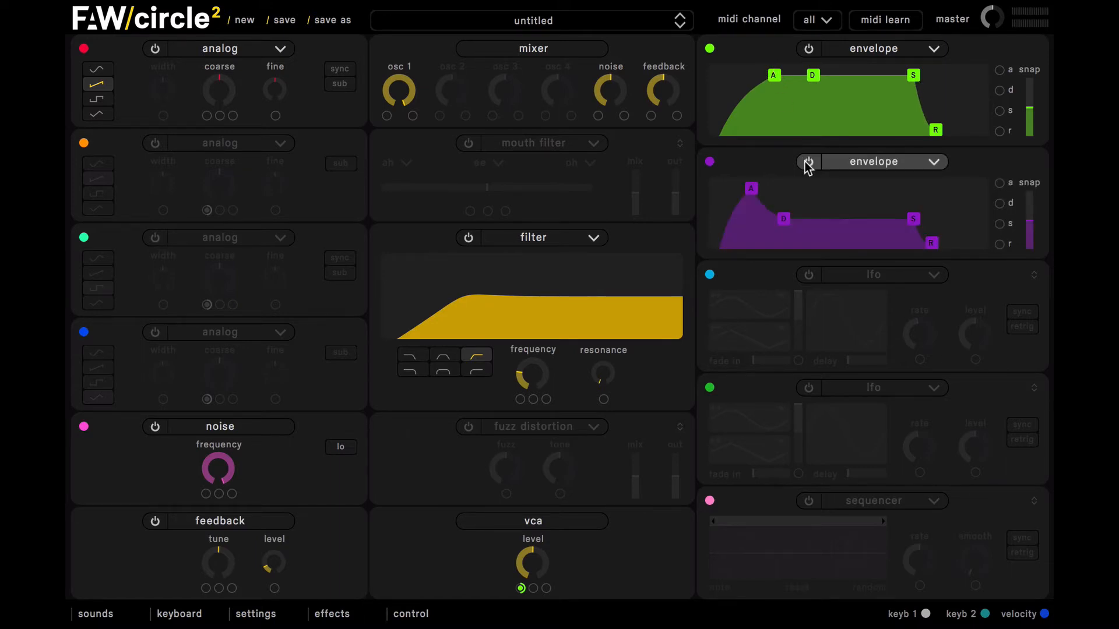
drag(750, 188, 769, 188)
drag(913, 219, 906, 155)
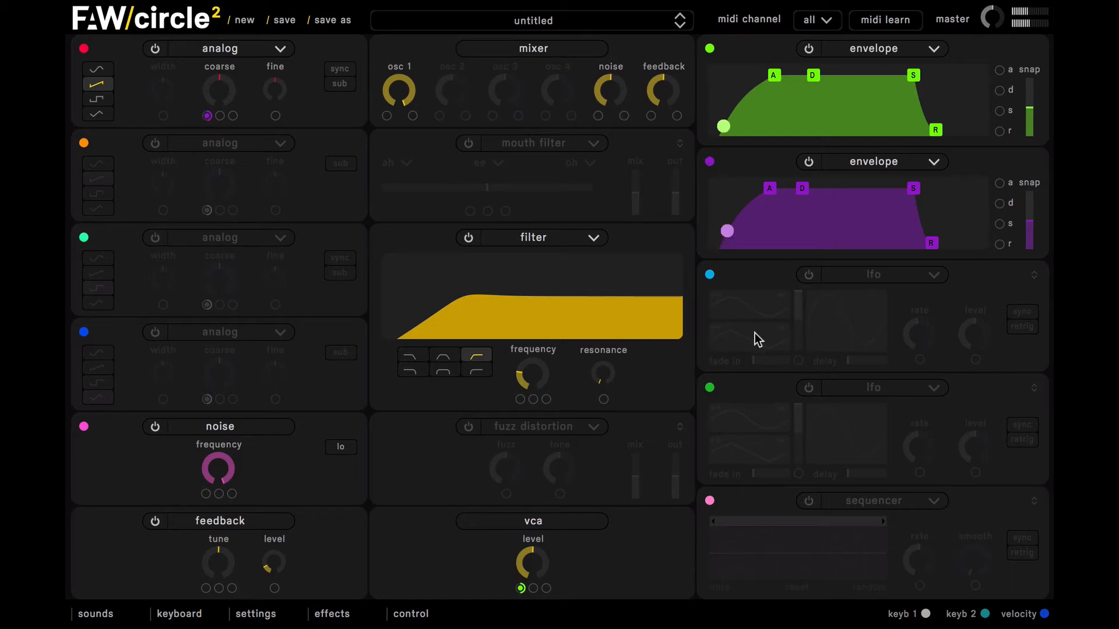
drag(769, 189, 780, 189)
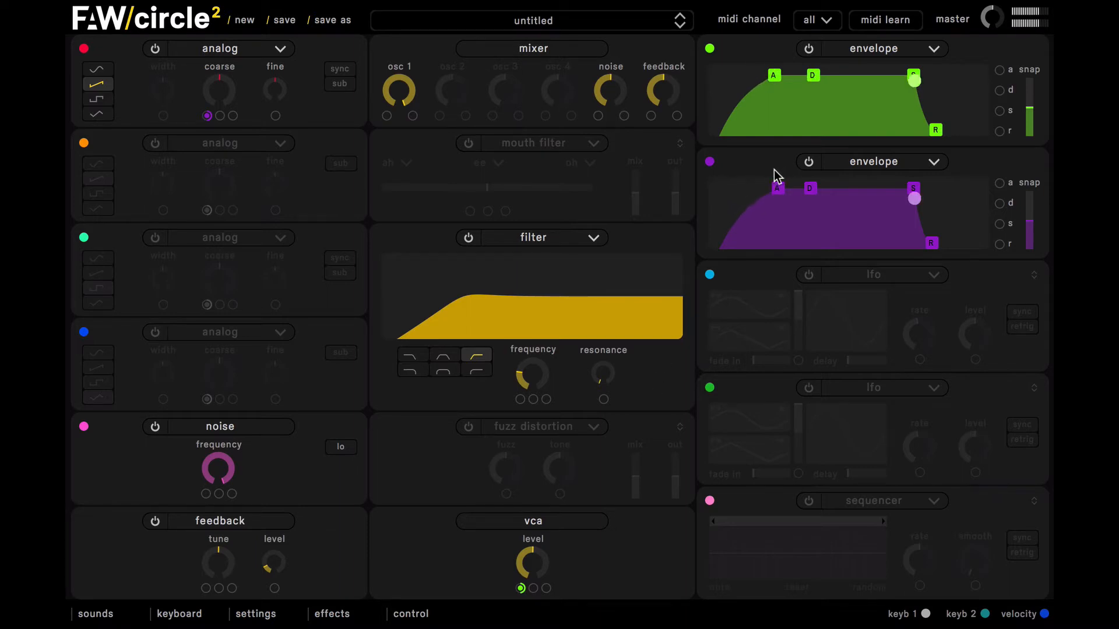
- Modulate the feedback level with the purple envelope and raise the filter resonance to a moderate amount
drag(709, 163, 275, 590)
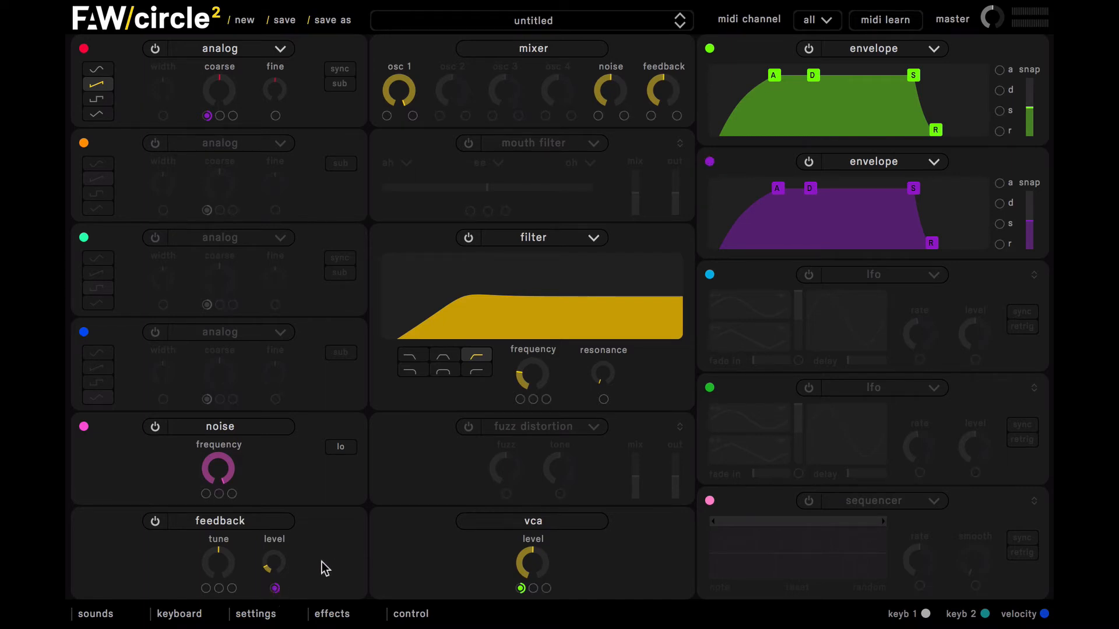
drag(265, 567, 267, 564)
drag(601, 376, 551, 284)
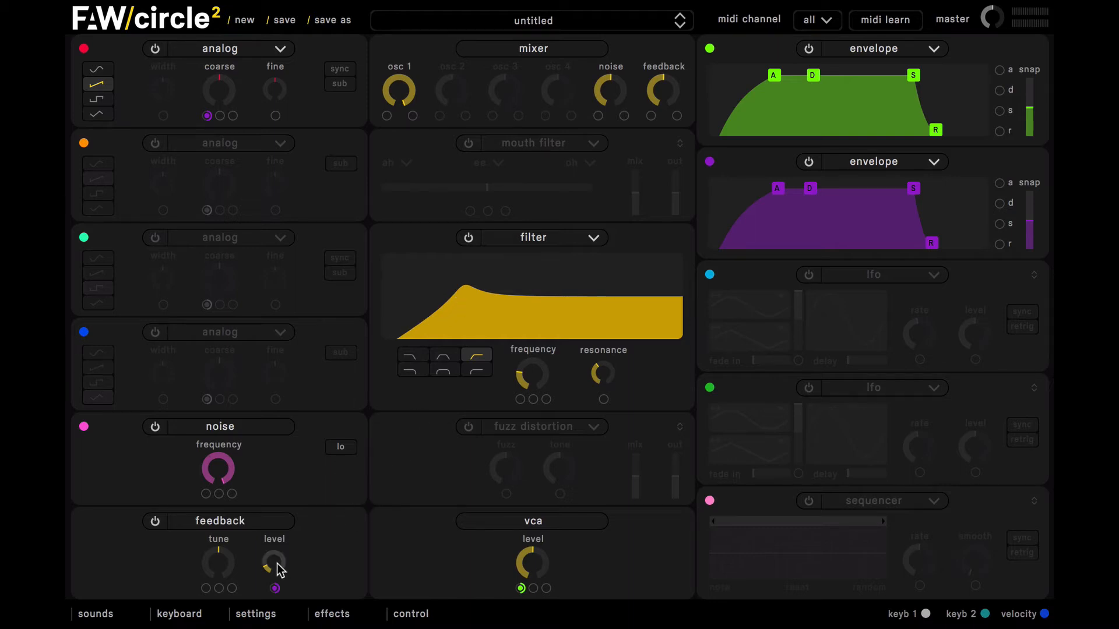
- Reduce the base feedback level slightly in small adjustments while testing the sound
mouse_move(279, 568)
drag(280, 568, 269, 576)
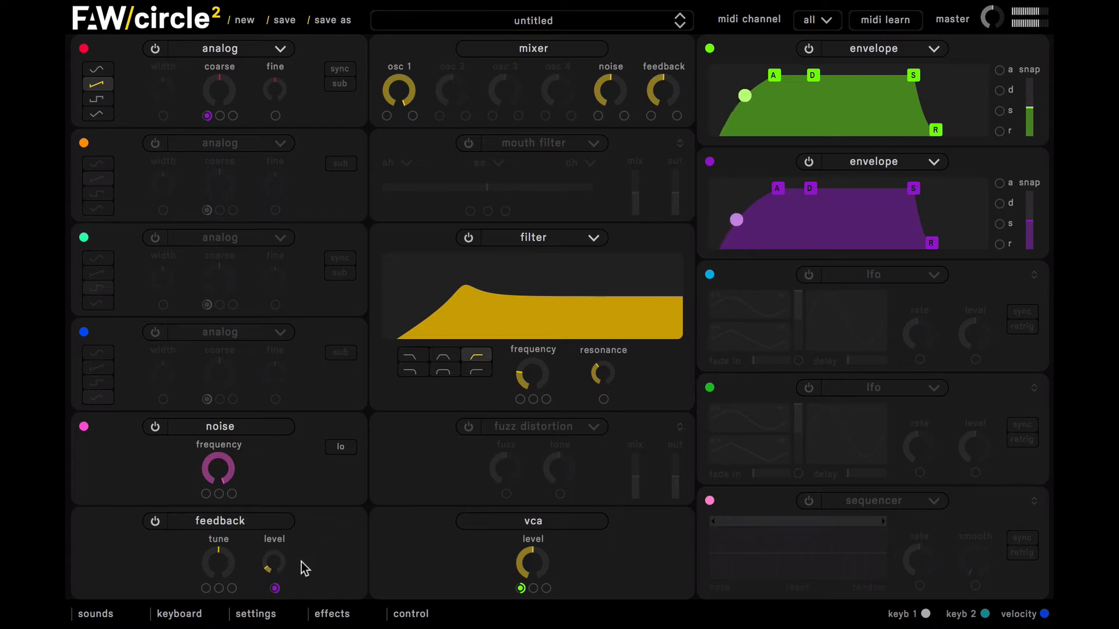
mouse_move(277, 573)
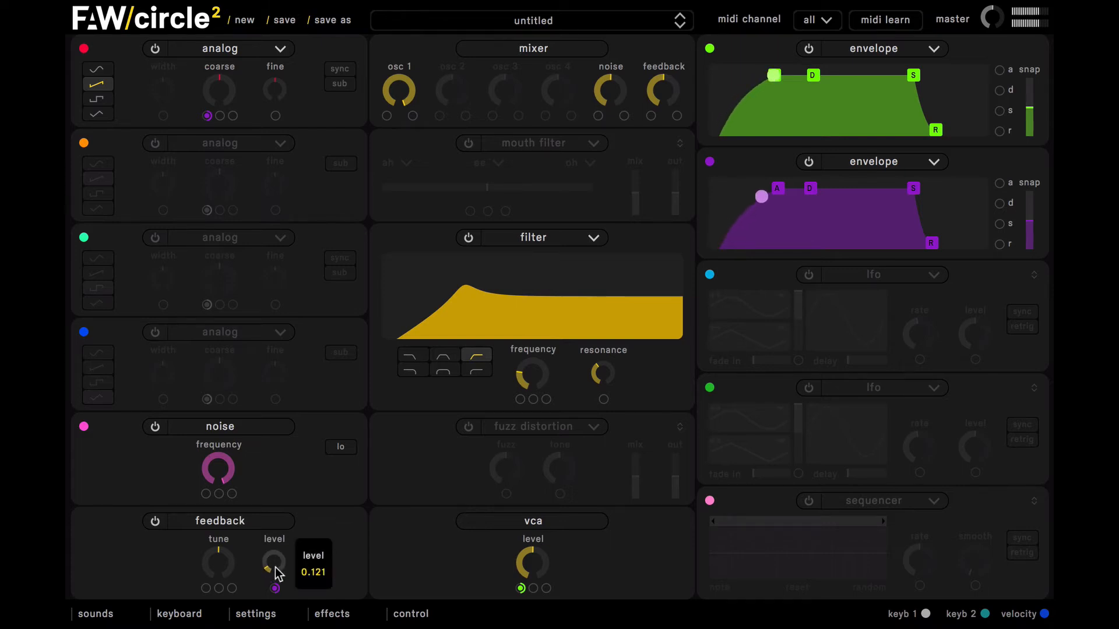
drag(278, 574, 273, 577)
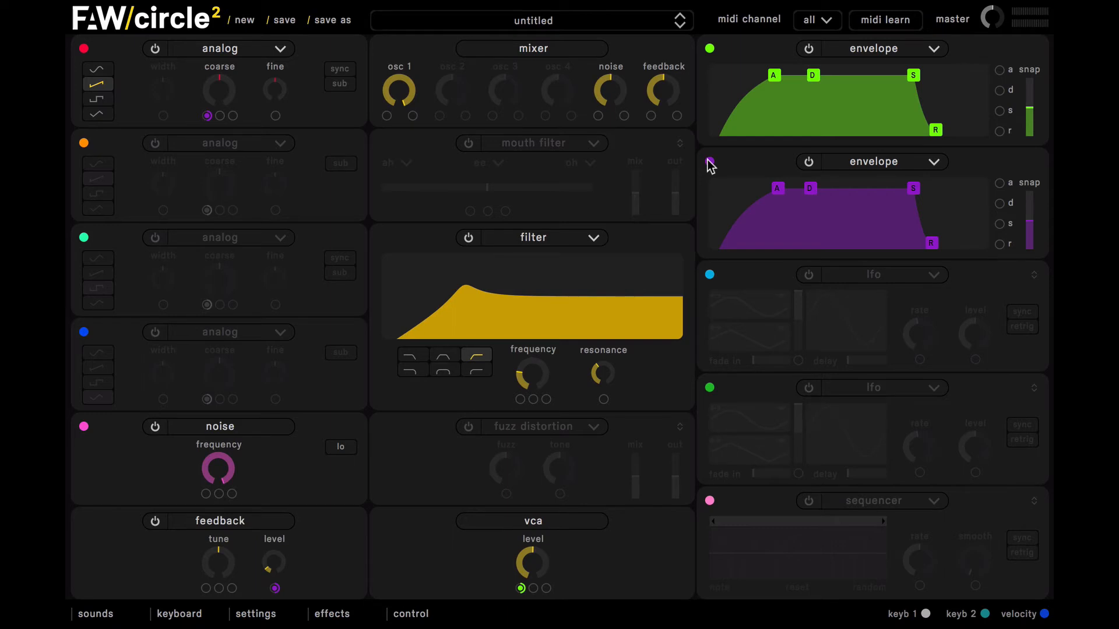
- Modulate the filter frequency with the purple envelope and fine-tune the base cutoff
drag(708, 162, 520, 402)
click(519, 401)
drag(538, 372, 537, 382)
- Modulate the filter resonance with the green envelope at a reduced positive depth
drag(709, 49, 604, 400)
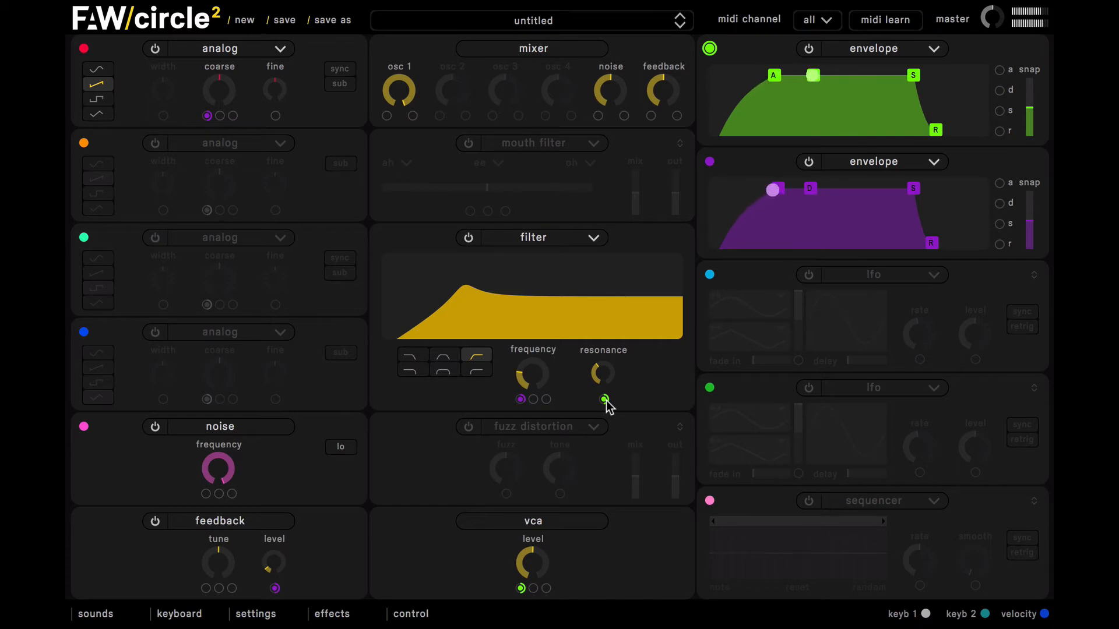
mouse_move(605, 400)
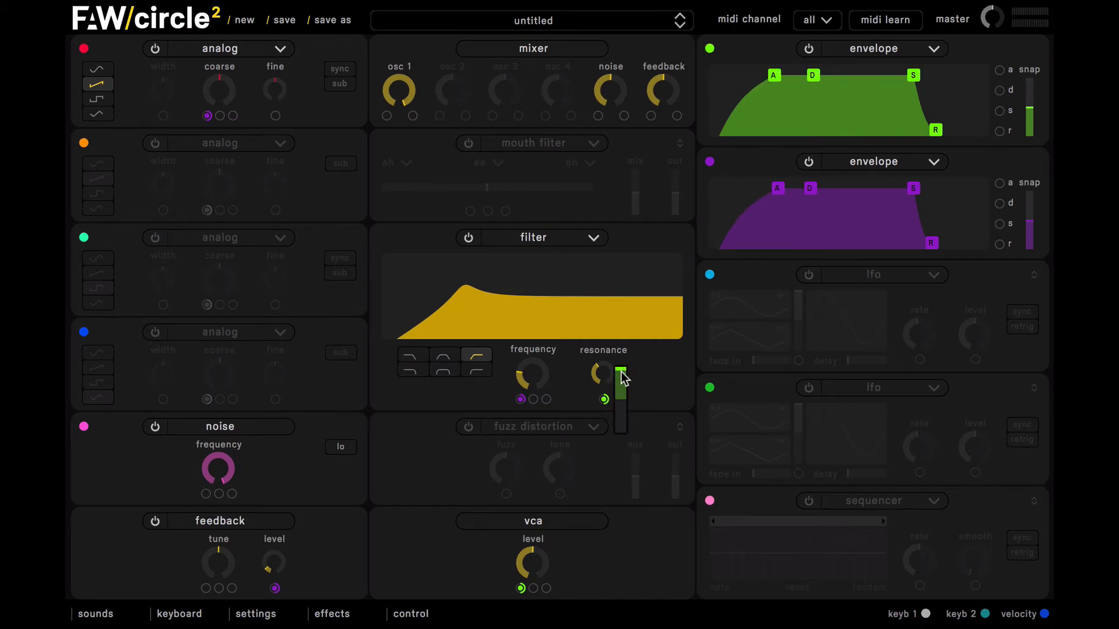
drag(621, 372, 621, 387)
- Enable the blue LFO at full level to modulate the filter frequency, with its rate driven by the purple envelope
click(810, 275)
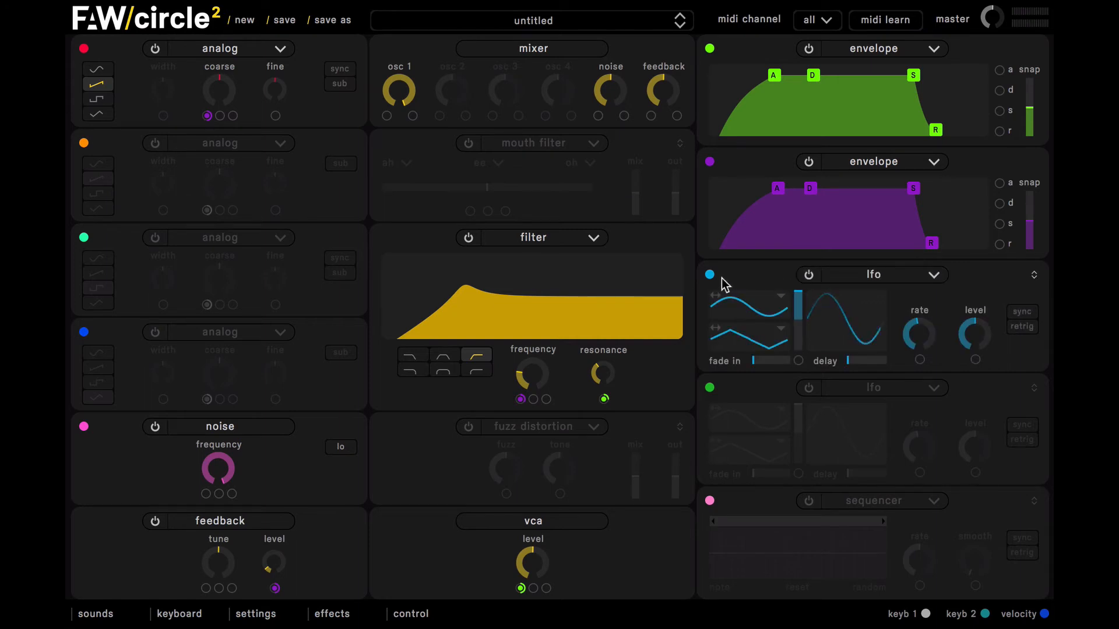
drag(710, 275, 532, 399)
drag(708, 164, 916, 365)
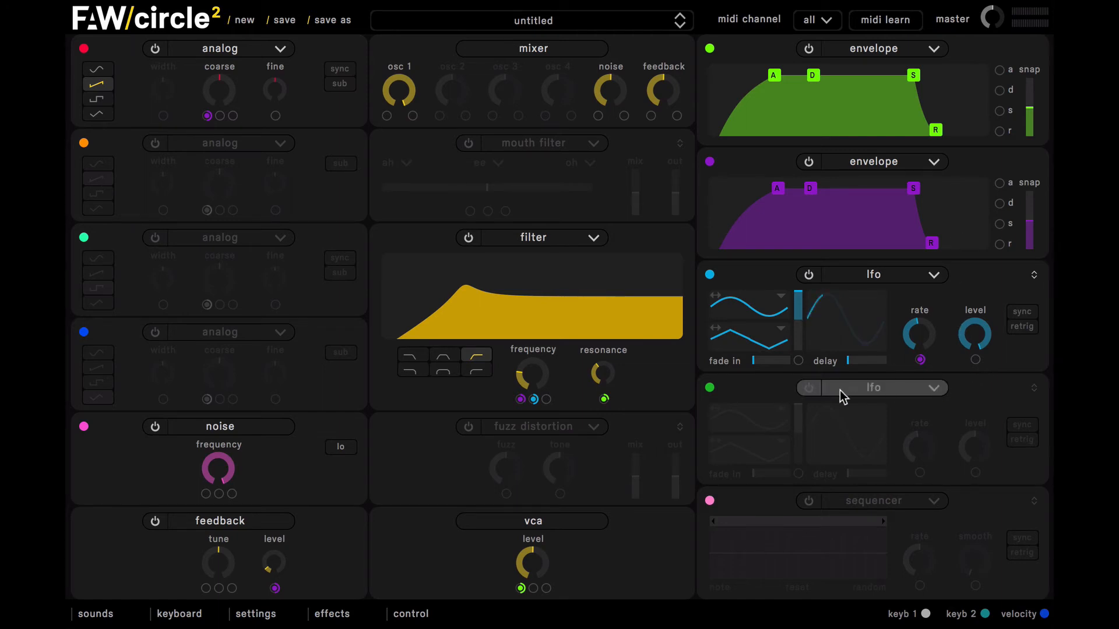
- Enable the green LFO on the feedback tune with increased level and rate, and raise the feedback level slightly
click(810, 389)
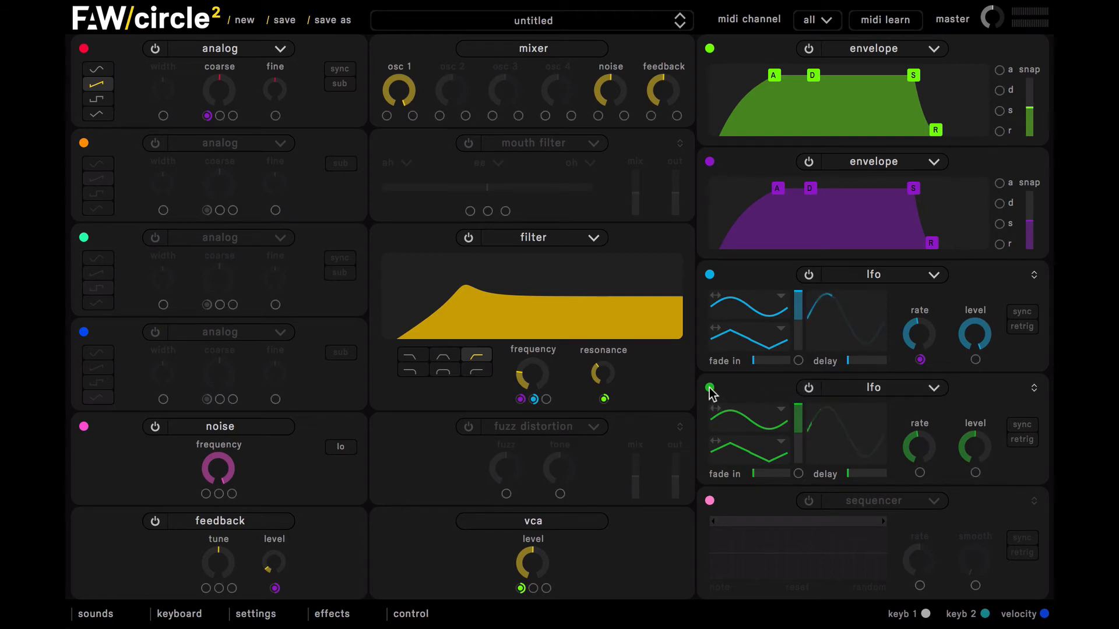
drag(709, 390, 205, 592)
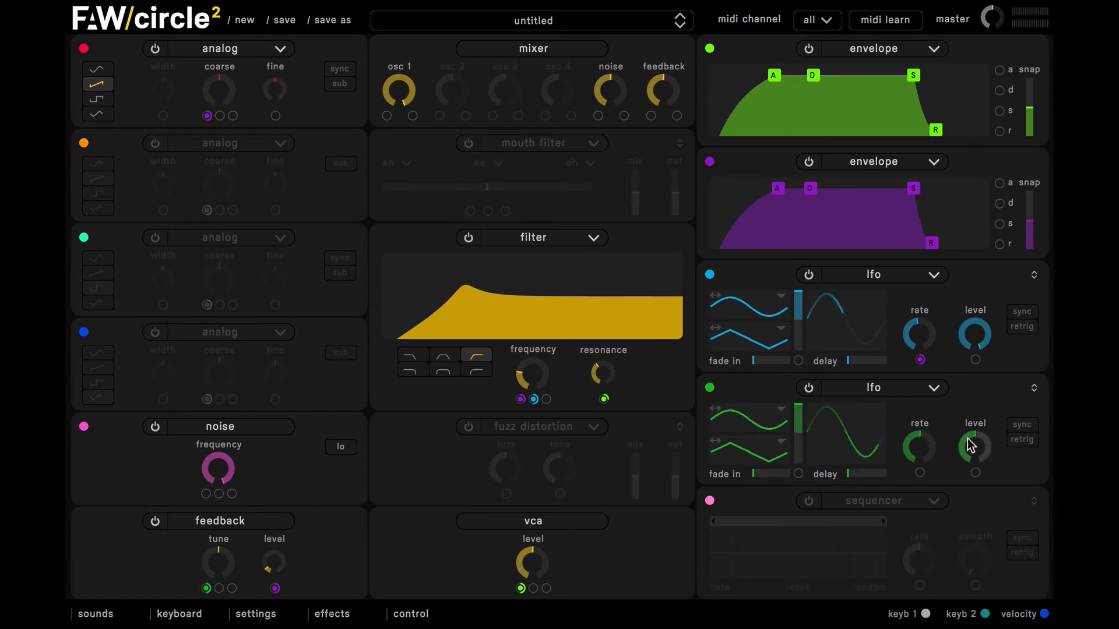
drag(970, 446, 953, 348)
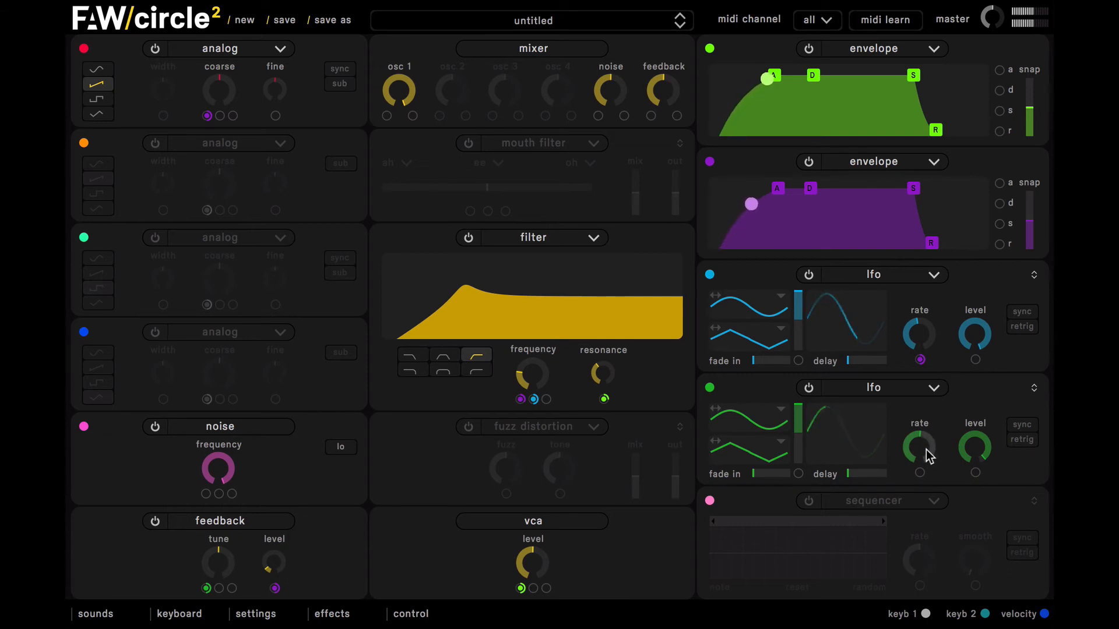
drag(925, 451, 920, 424)
mouse_move(274, 565)
mouse_down()
mouse_move(270, 527)
mouse_move(275, 564)
mouse_up()
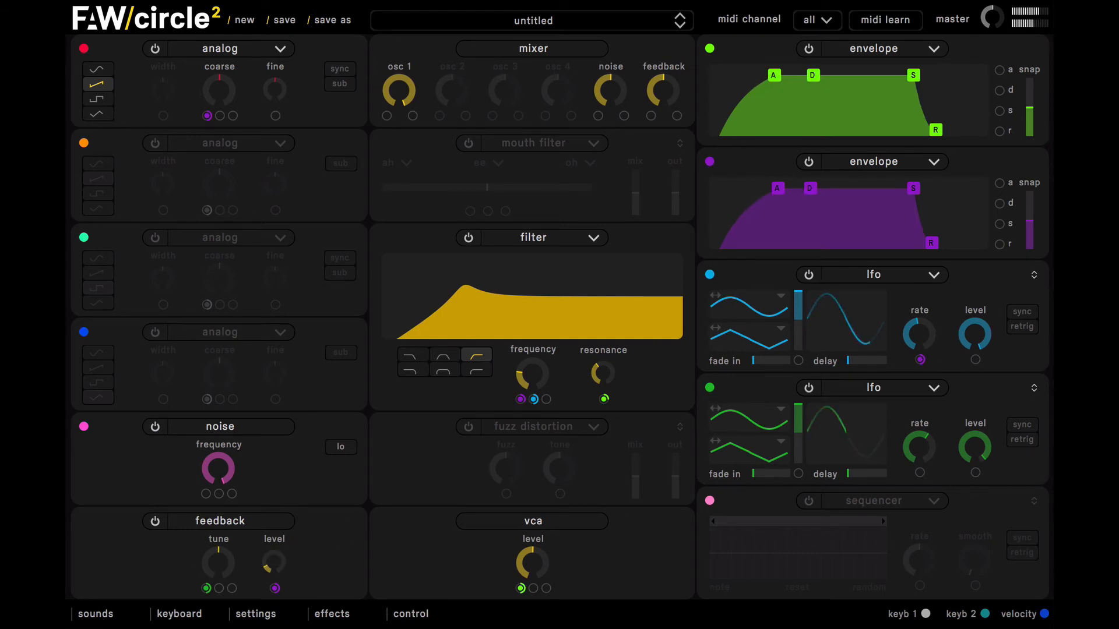
- Enable the pink modulator and change it from a sequencer to an LFO
click(806, 502)
click(867, 501)
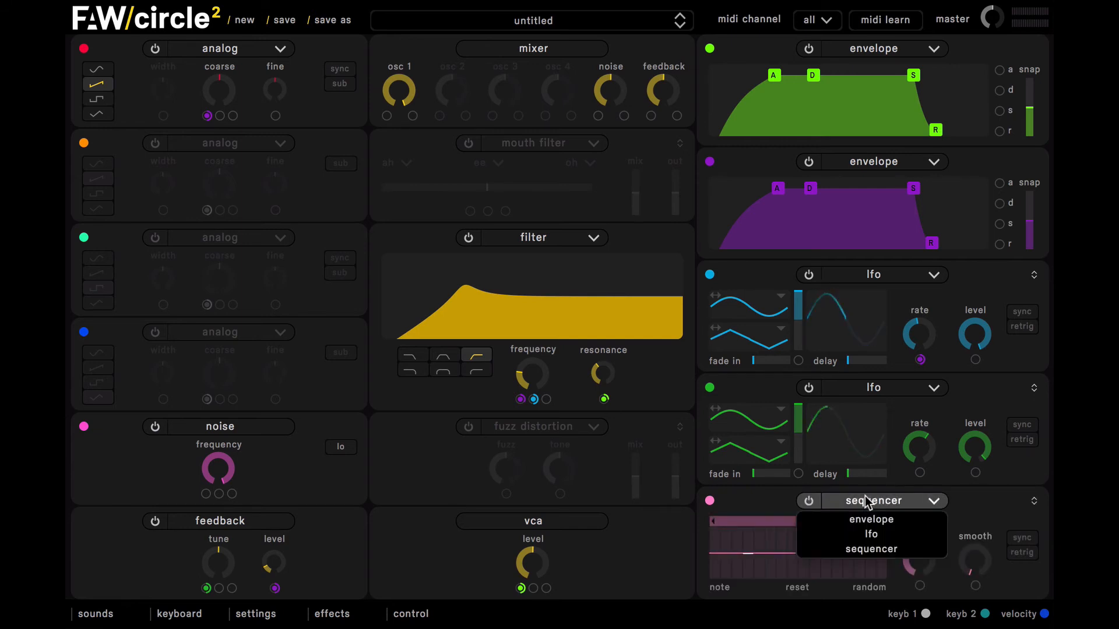
click(877, 533)
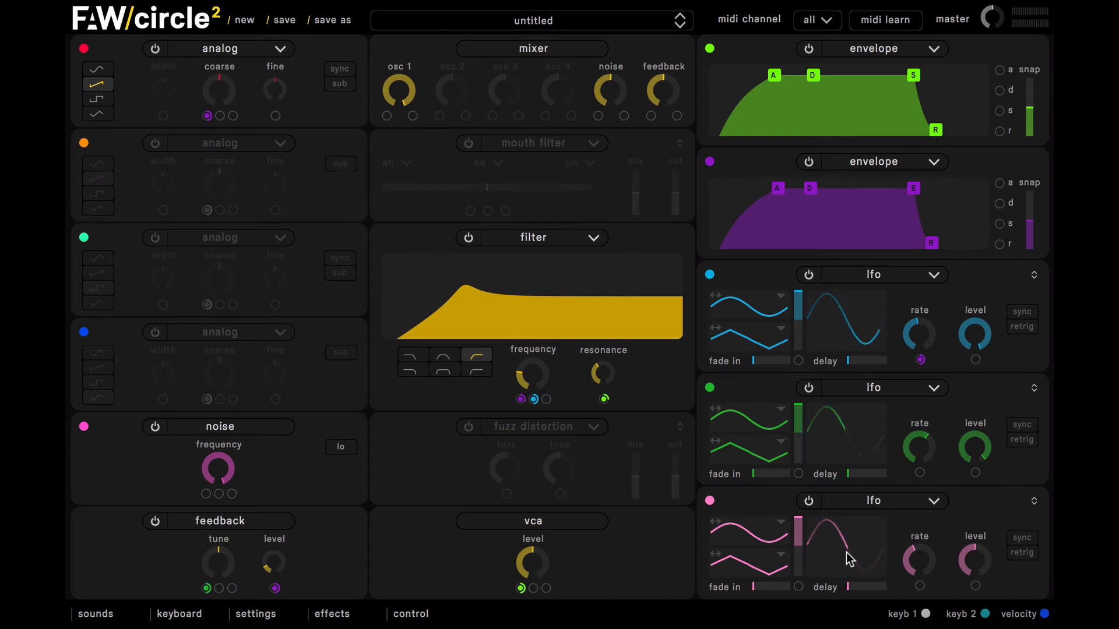
- Enable the first effect slot and change it from phaser to panner
click(344, 614)
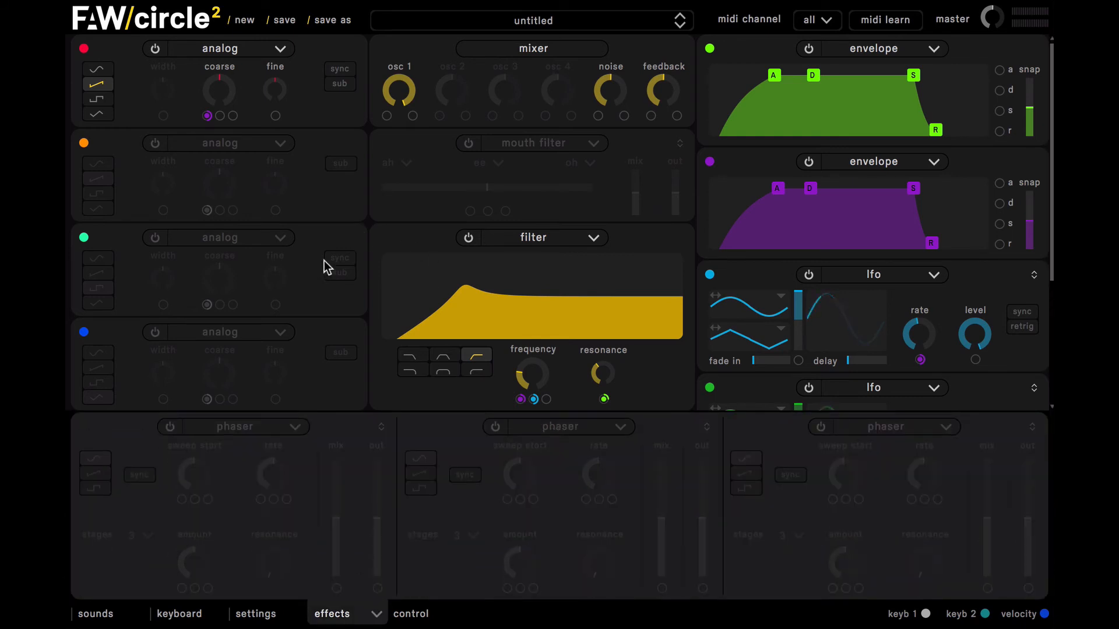
click(170, 426)
click(235, 426)
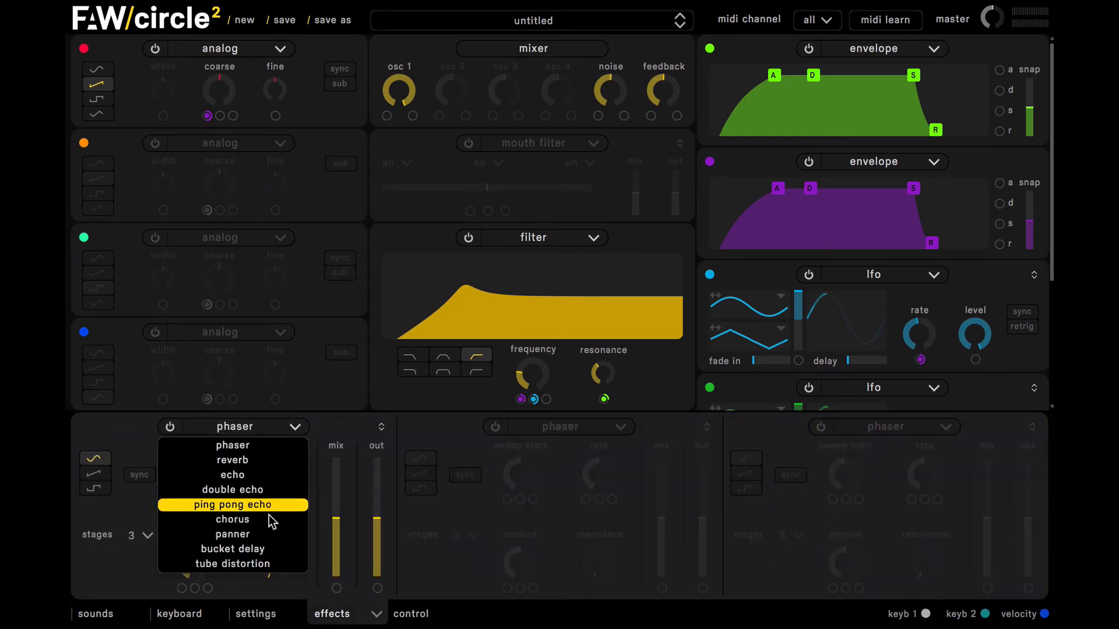
click(260, 535)
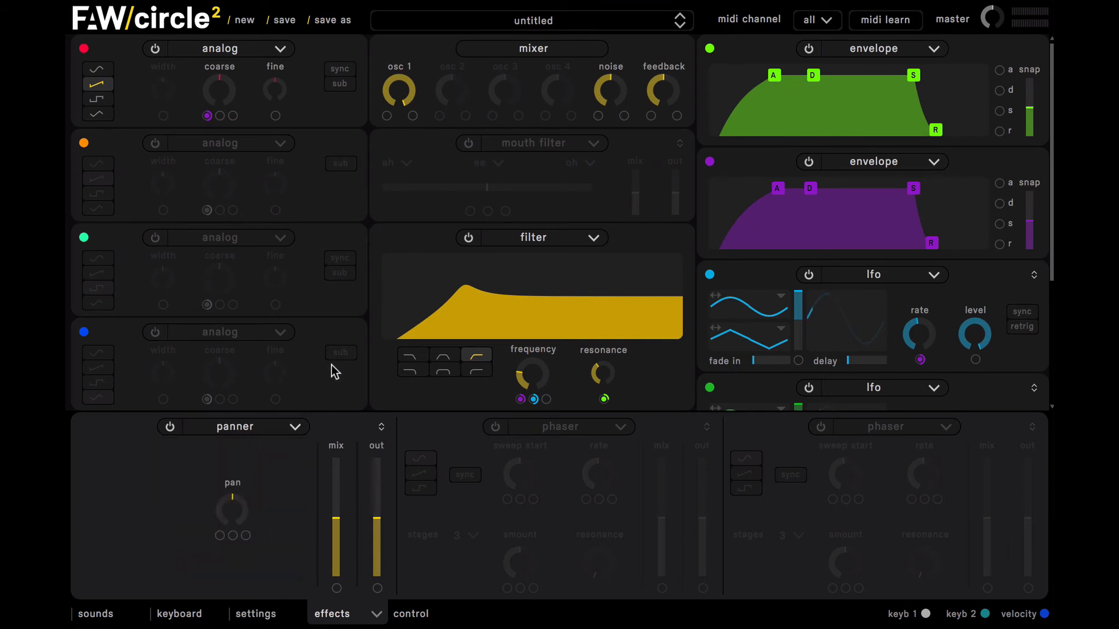
- Modulate the panner's pan with the pink LFO, adjust that LFO's rate and set the panner mix to 71%
scroll(382, 386, down, 3)
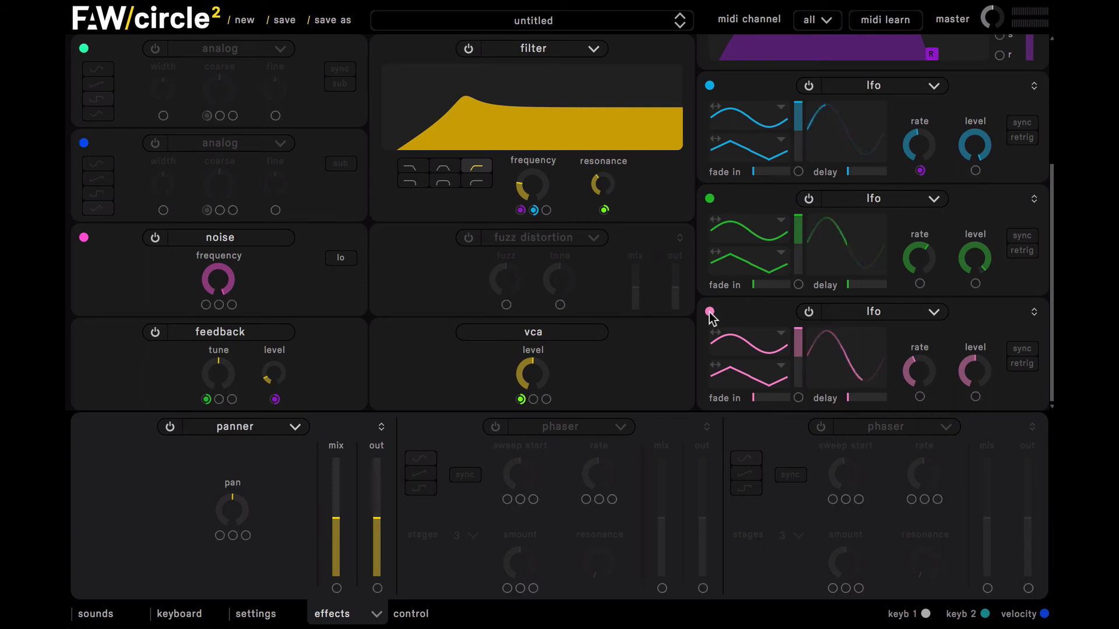
drag(710, 313, 220, 535)
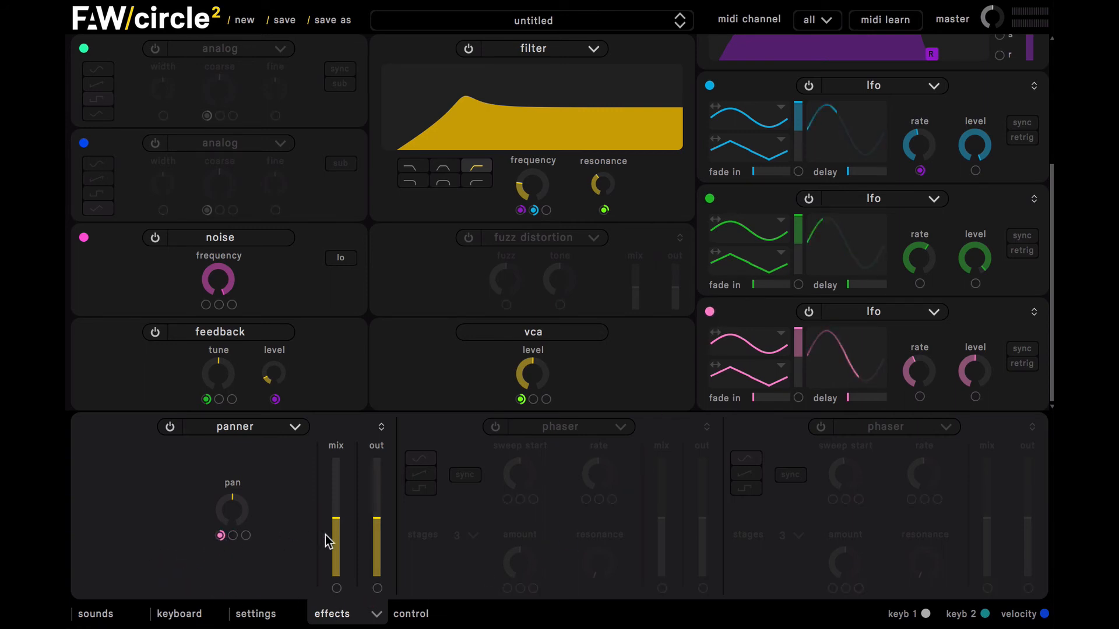
drag(338, 500, 338, 493)
drag(909, 356, 914, 371)
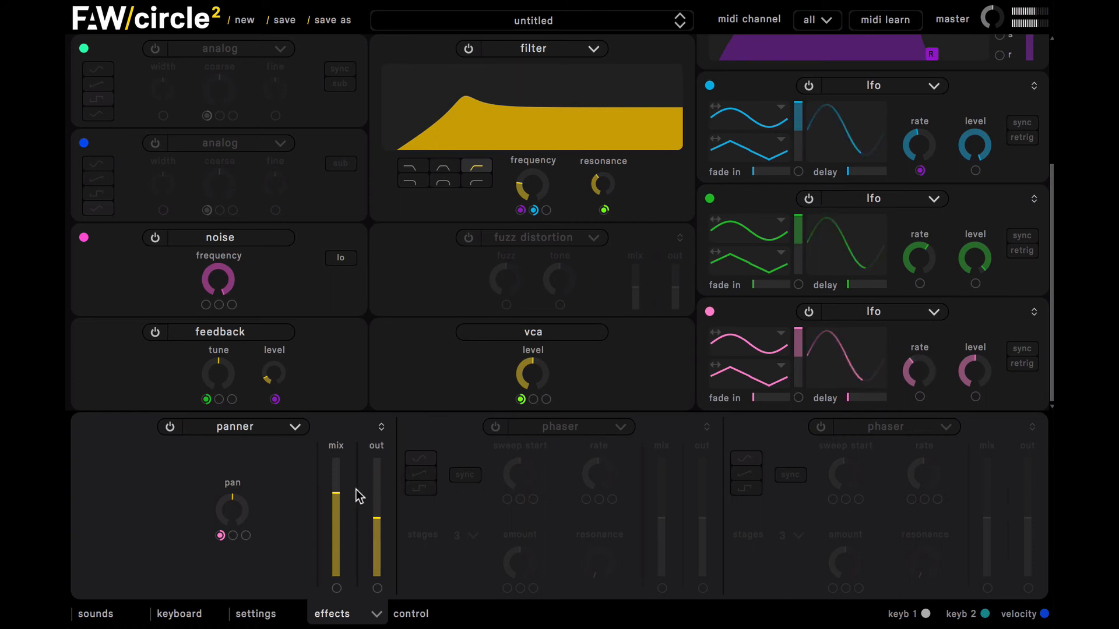
drag(336, 484, 337, 495)
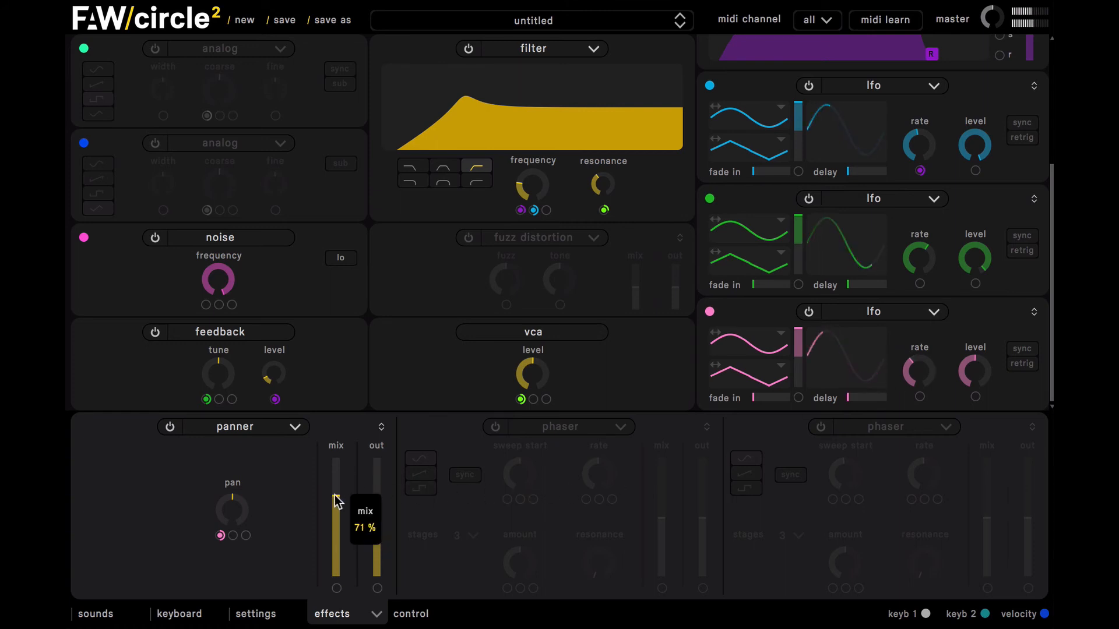
- Raise the pink LFO's level and lengthen its fade-in and delay to roughly the middle of their ranges
drag(969, 373, 953, 277)
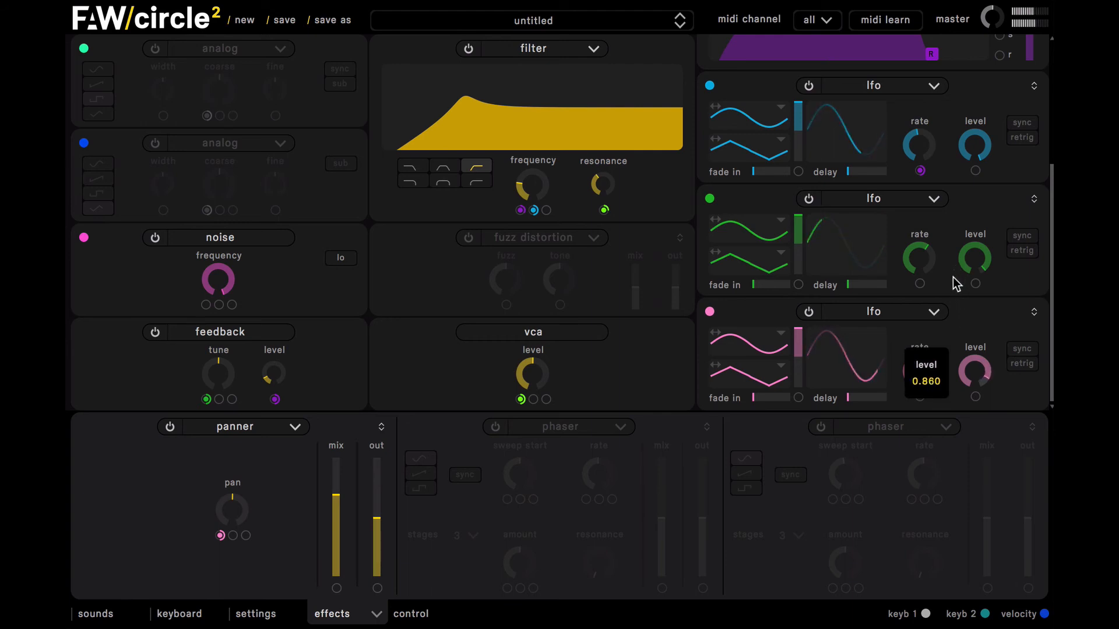
drag(972, 368, 974, 375)
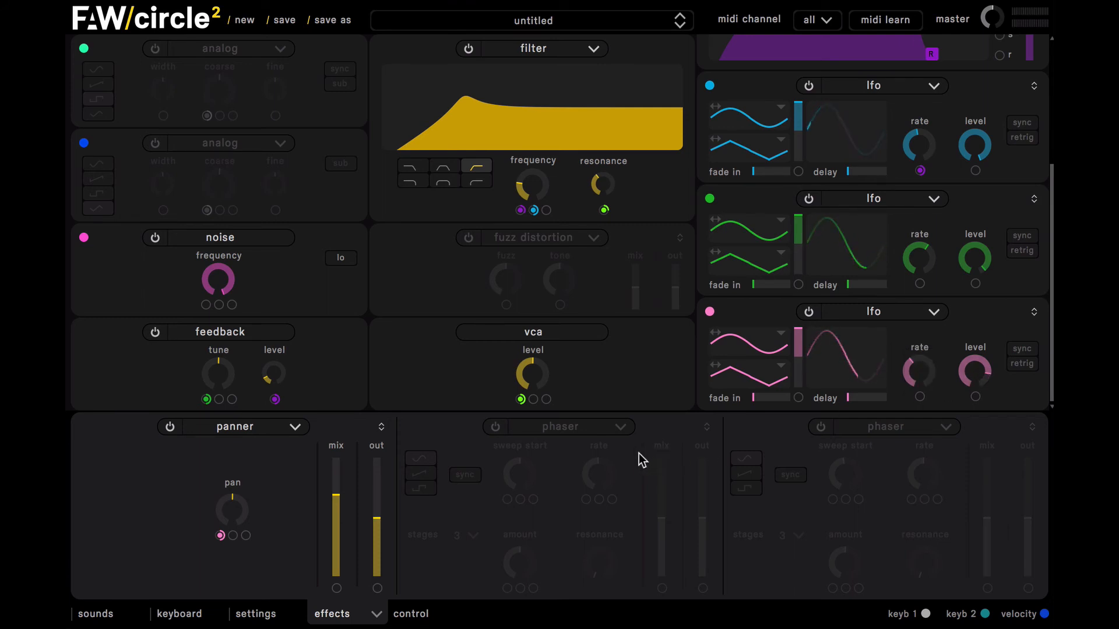
click(775, 399)
drag(871, 402, 872, 405)
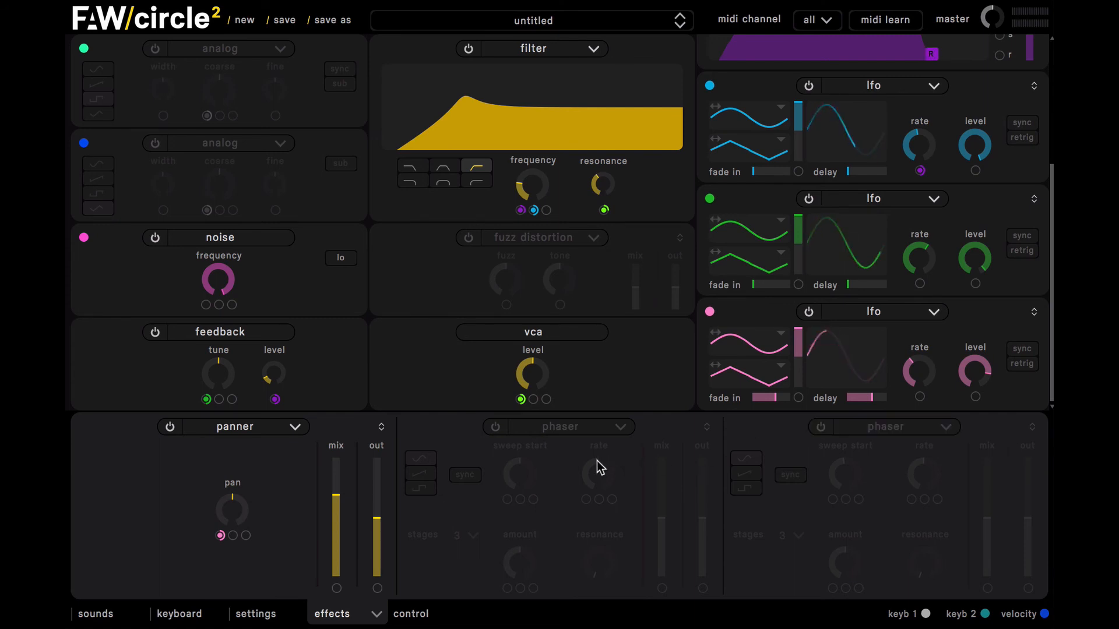
- Enable the second effect slot and change it from phaser to double echo
click(496, 434)
click(603, 431)
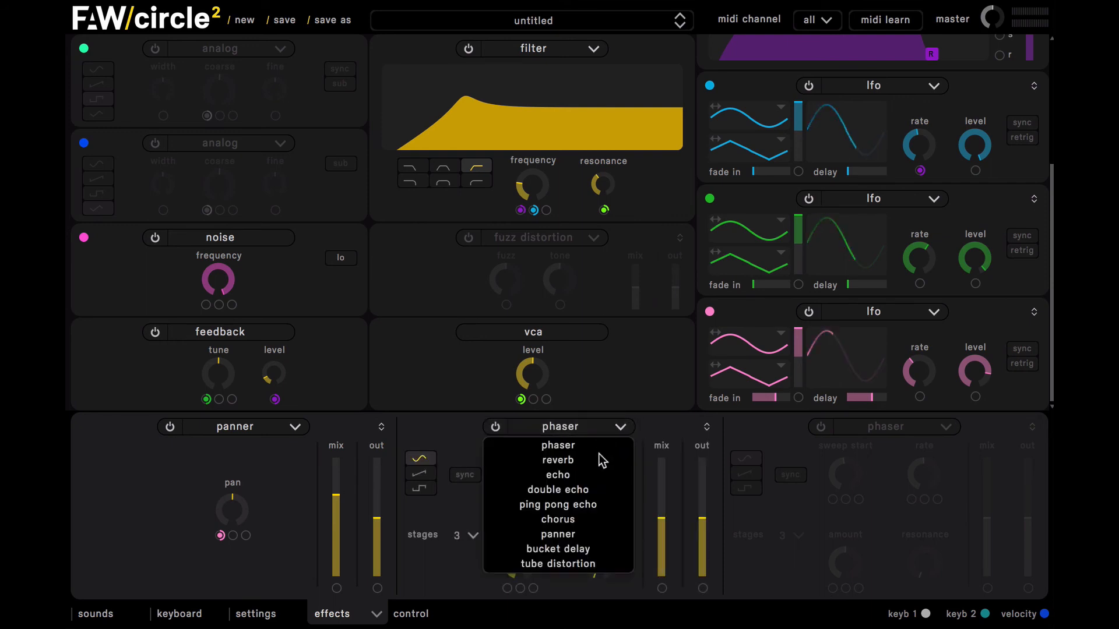
click(594, 494)
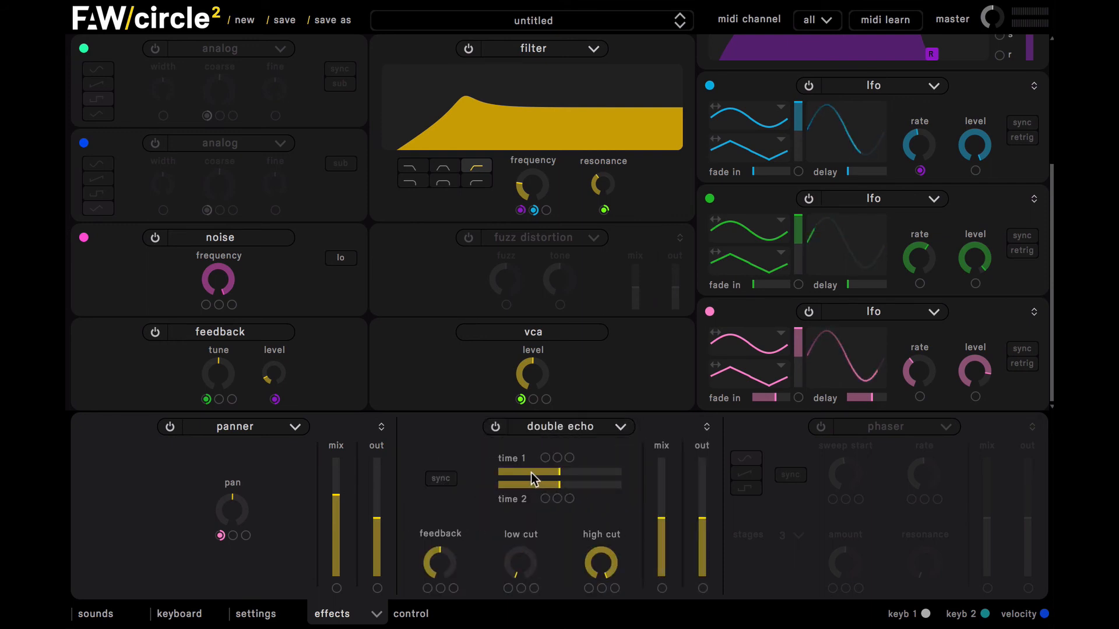
- Shorten both double echo times, keeping time 1 slightly shorter than time 2, and raise the echo mix slightly
drag(529, 485, 535, 485)
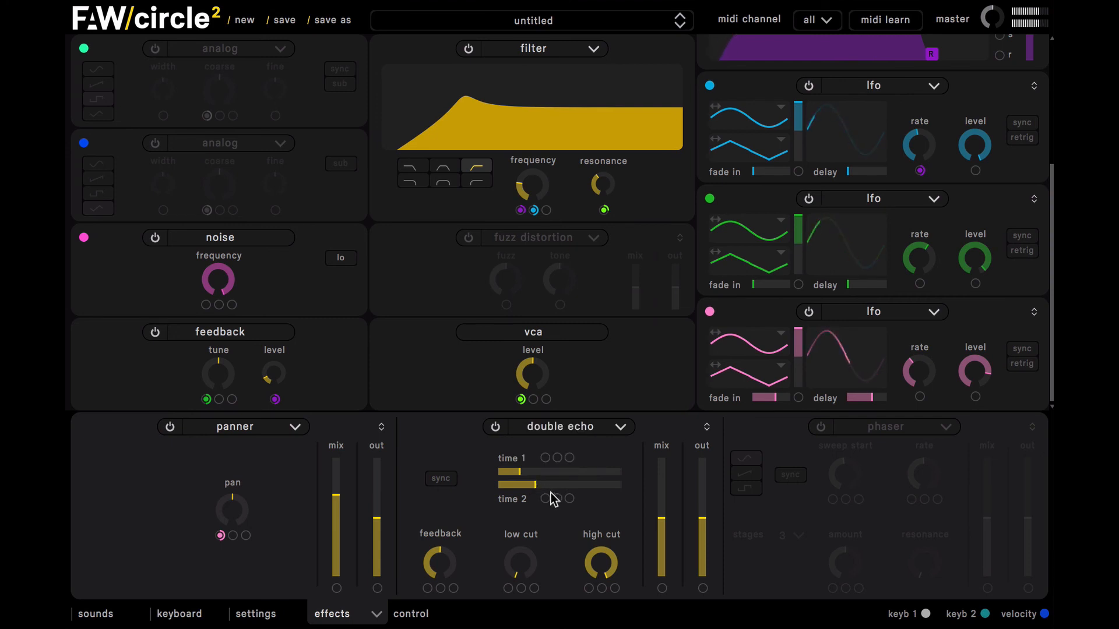
click(552, 484)
click(656, 501)
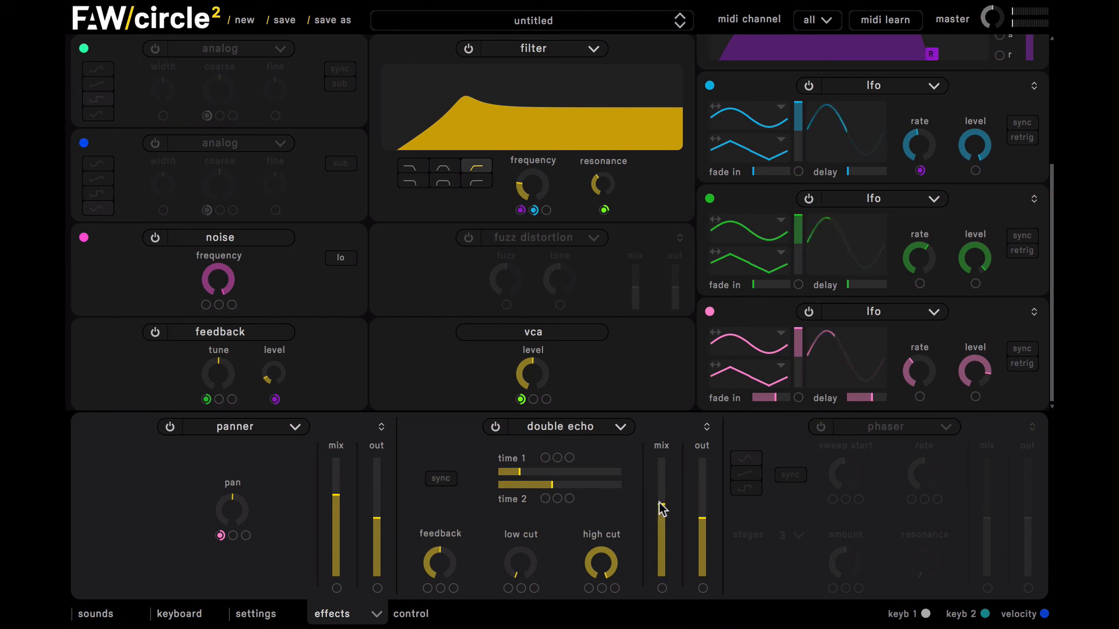
click(538, 471)
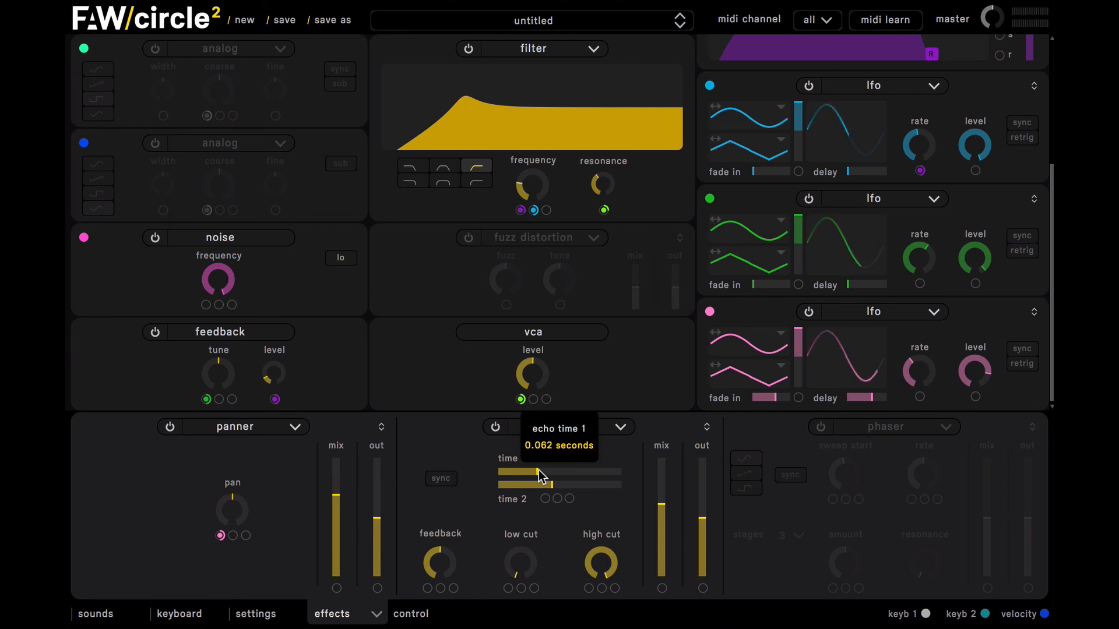
drag(539, 470, 547, 473)
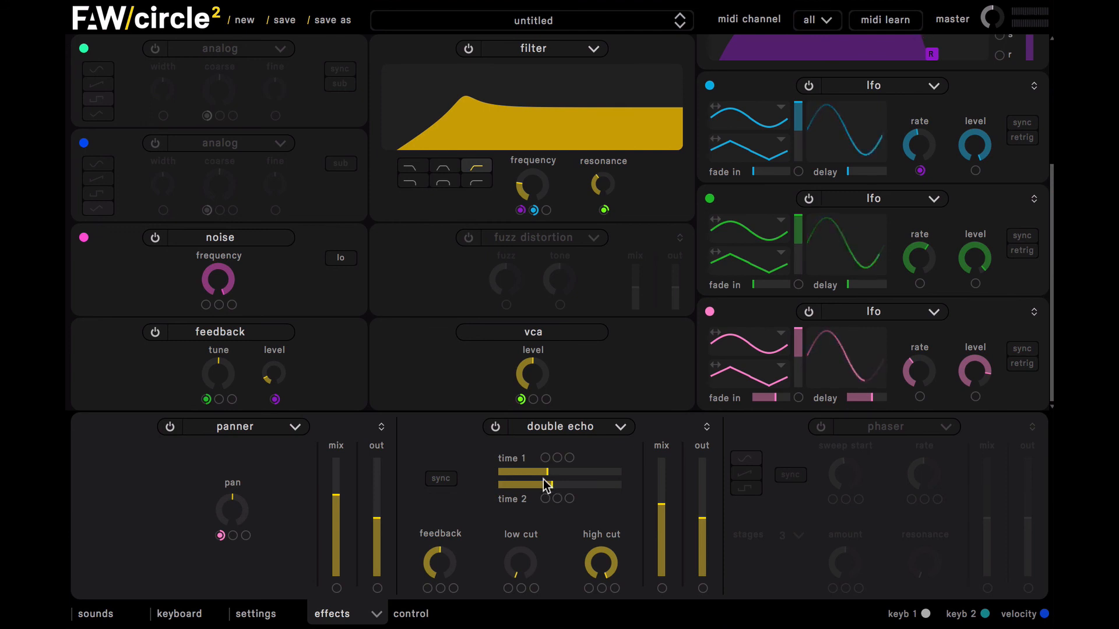
- Enable the third effect slot as a reverb with the huge hall preset, and collapse the effects section
click(821, 428)
click(859, 431)
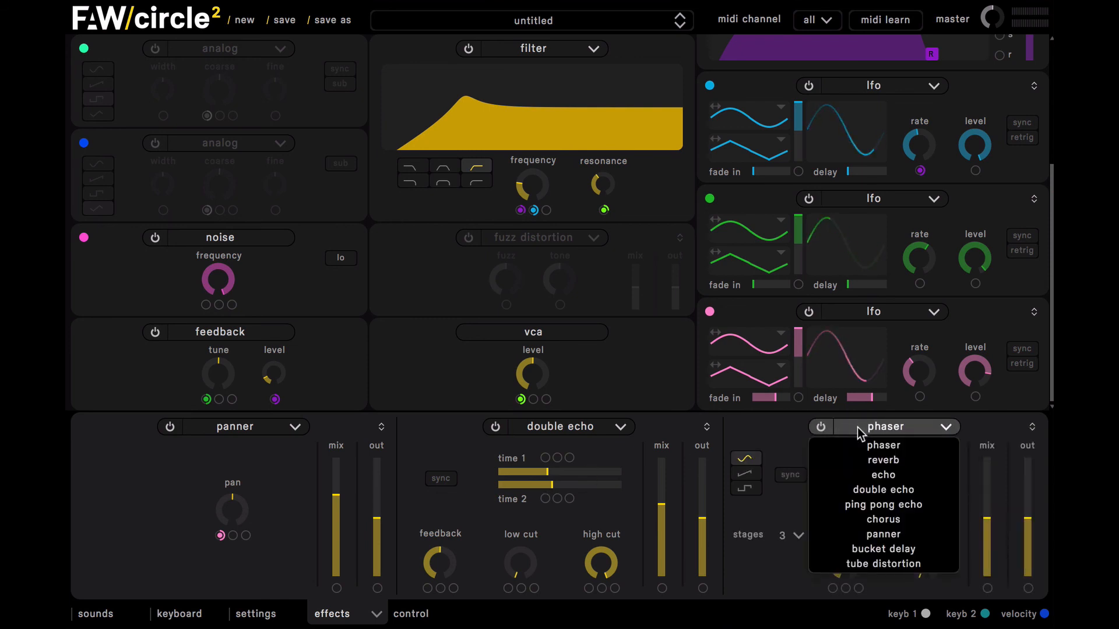
click(881, 460)
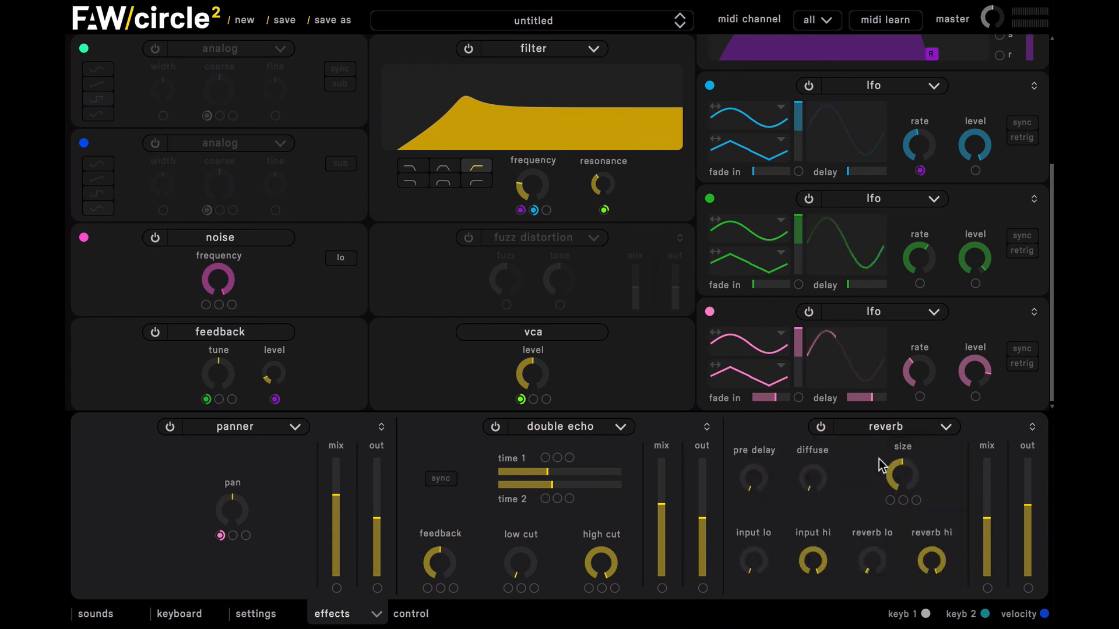
click(1013, 431)
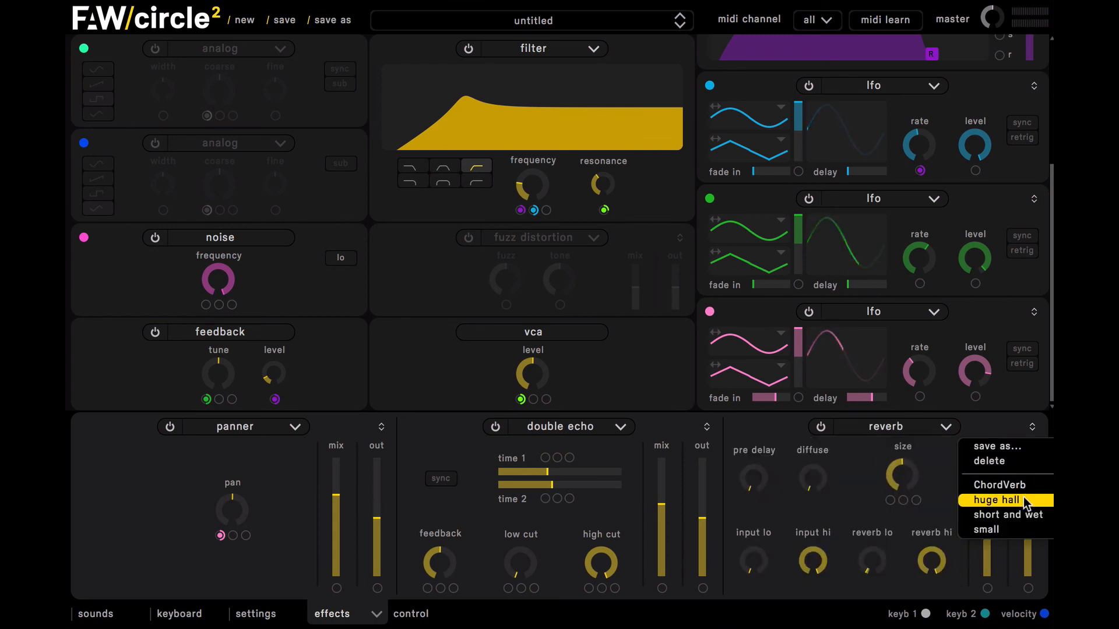
click(996, 500)
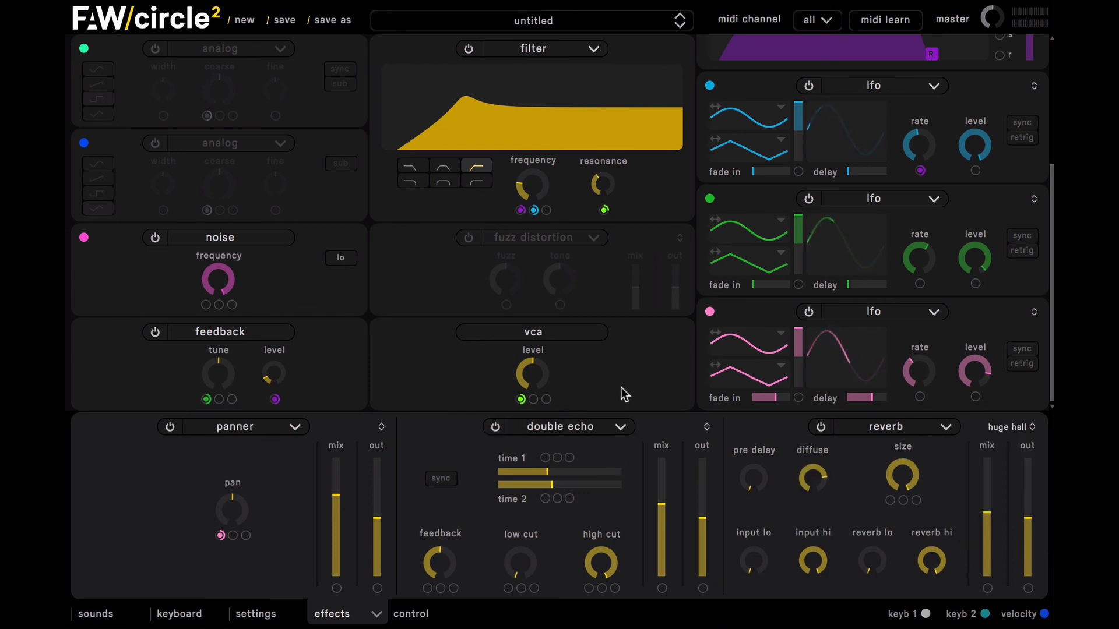
click(376, 612)
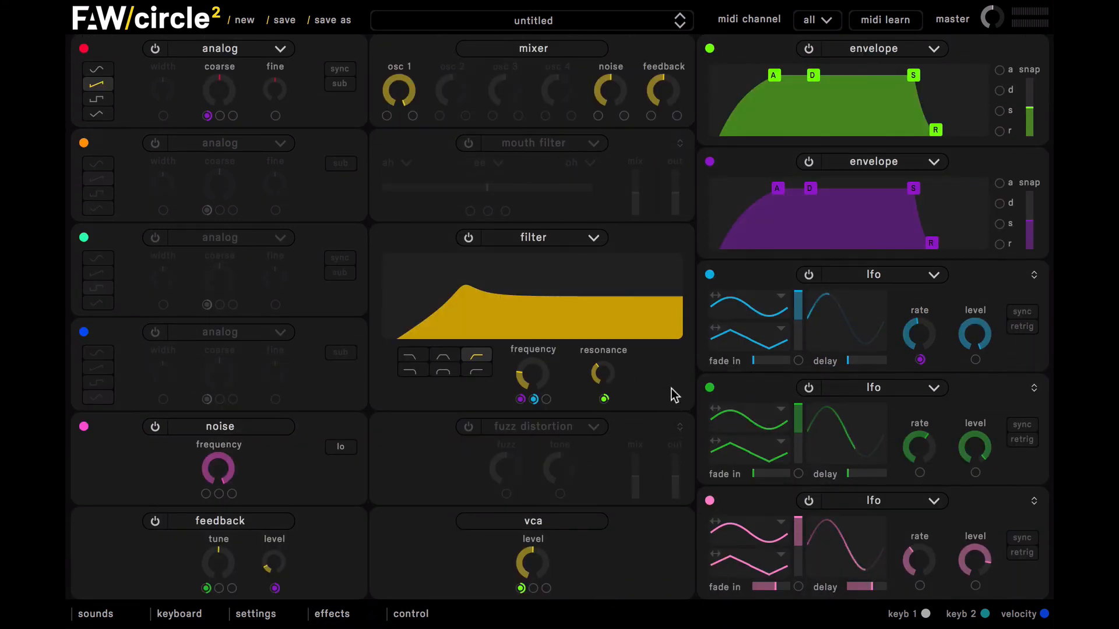